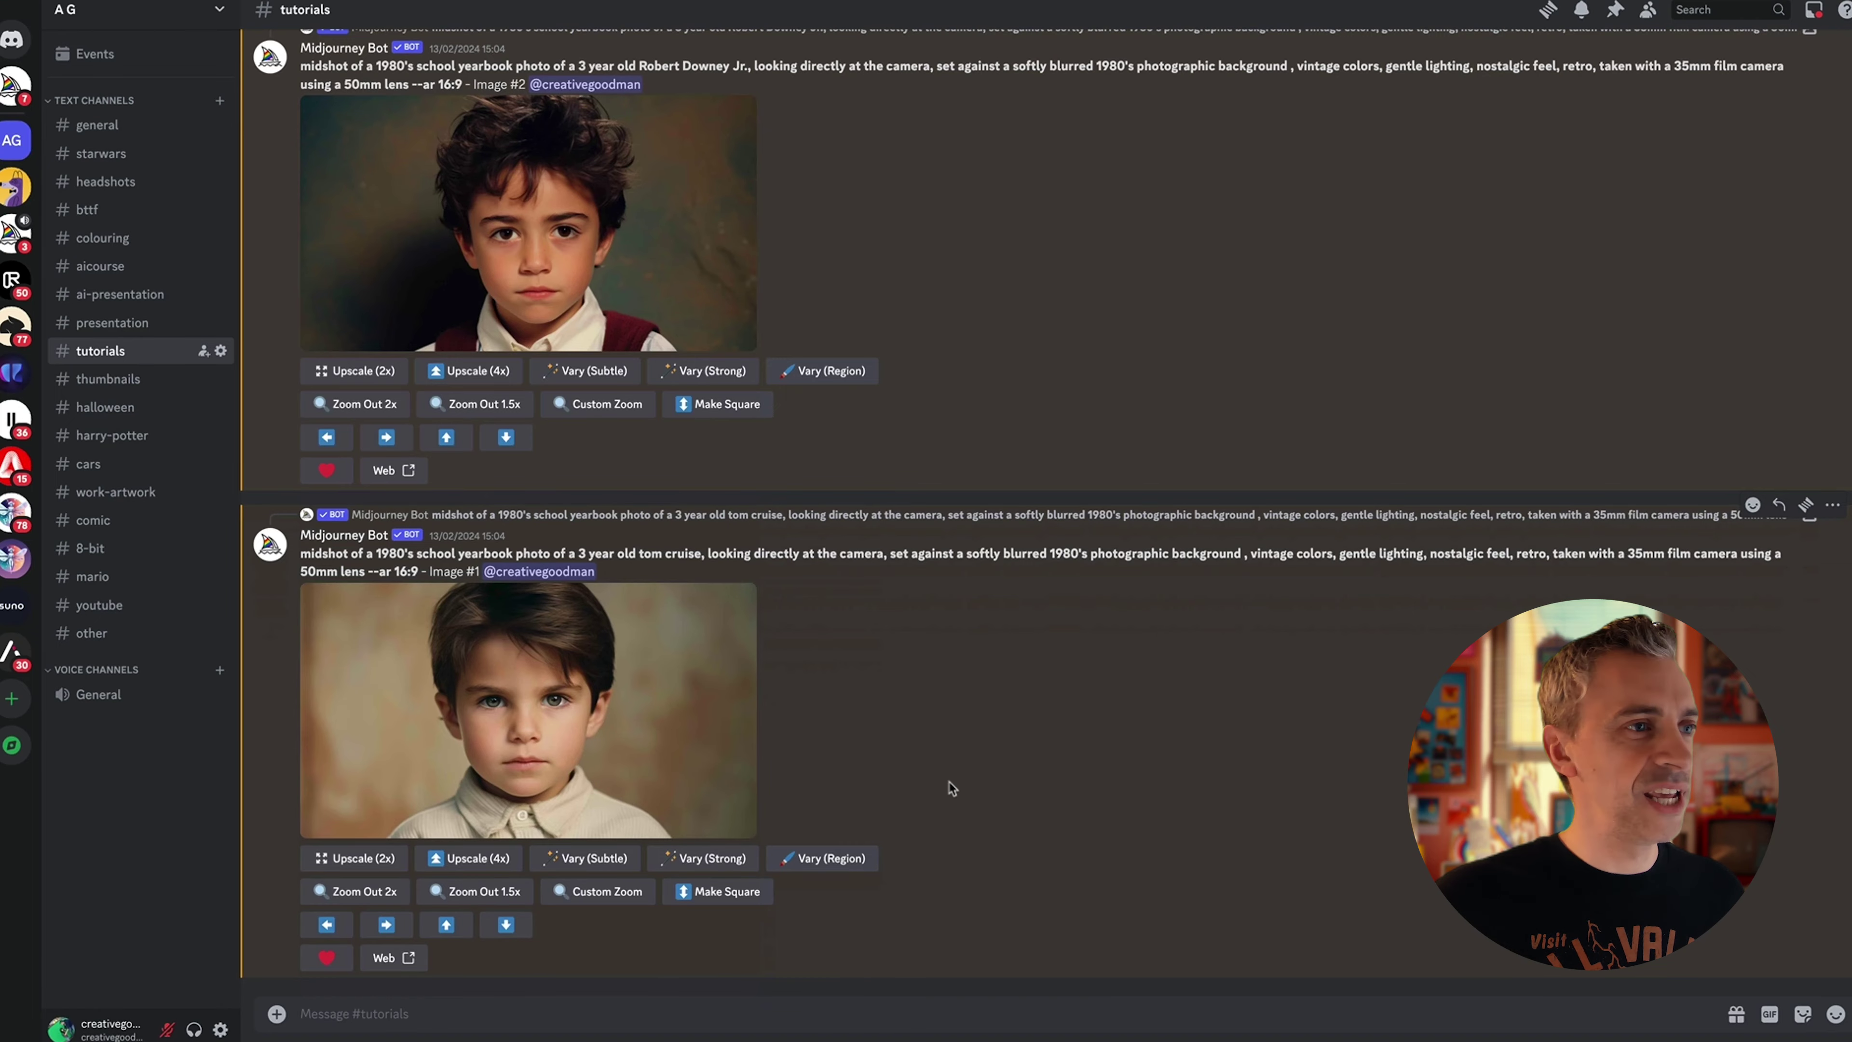
Submit an /imagine prompt for a 1980s yearbook midshot of a 3-year-old, plain background, 50mm lens, --ar 16:9.
{"action": "scroll", "coordinate": [949, 782], "scroll_direction": "up", "scroll_amount": 6}
{"action": "scroll", "coordinate": [949, 782], "scroll_direction": "up", "scroll_amount": 15}
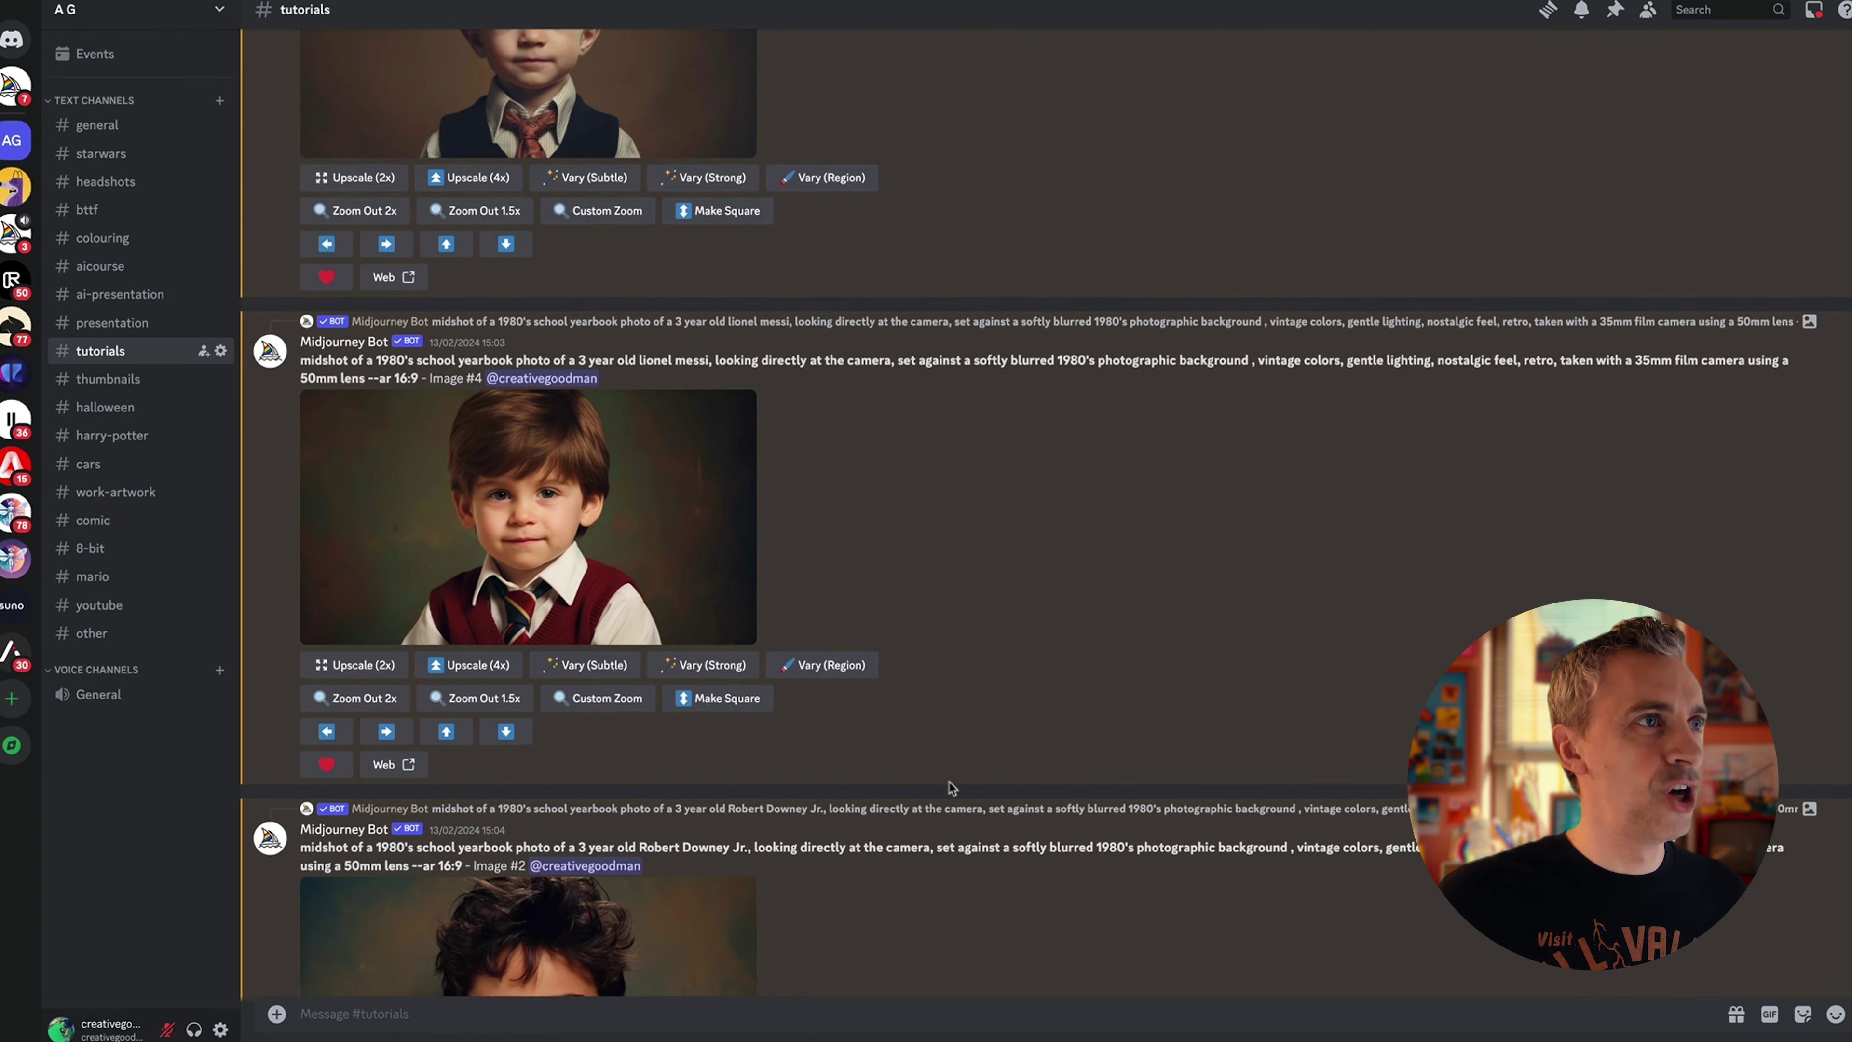
{"action": "scroll", "coordinate": [949, 782], "scroll_direction": "up", "scroll_amount": 15}
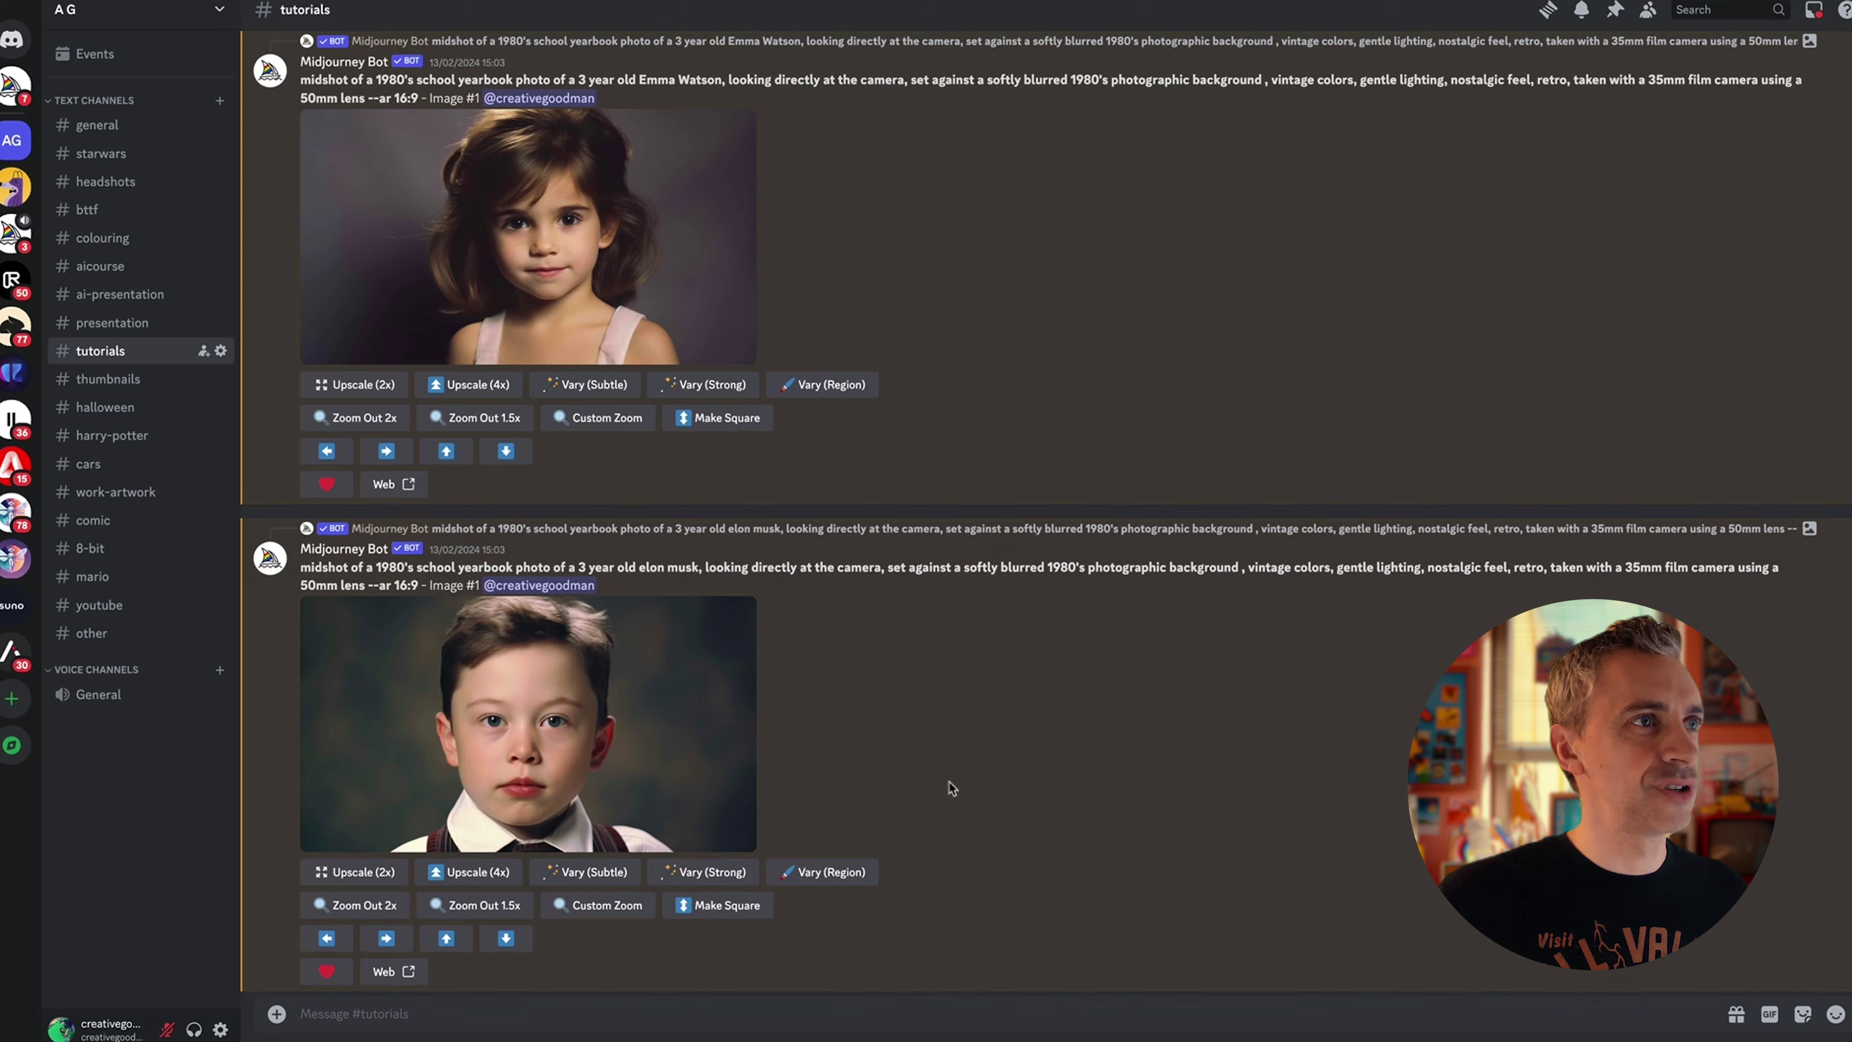
{"action": "left_click", "coordinate": [397, 1015]}
{"action": "type", "text": "/"}
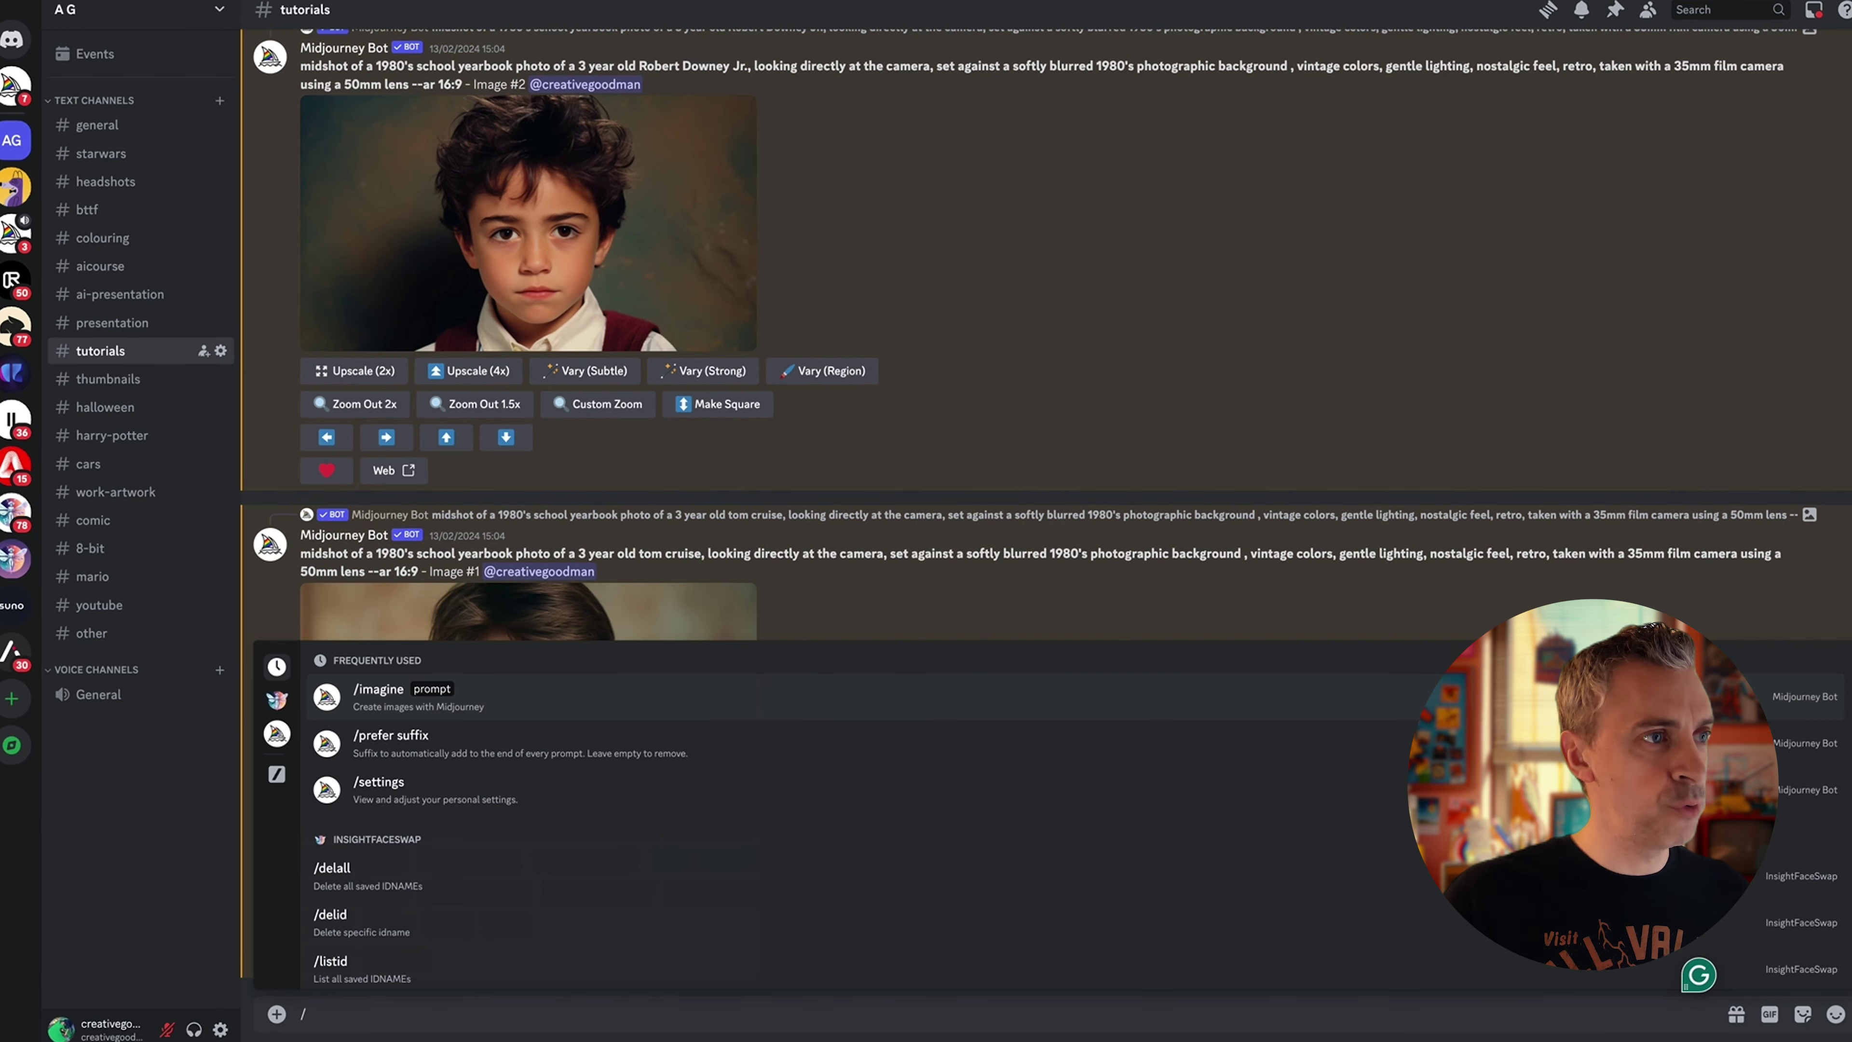
{"action": "left_click", "coordinate": [521, 706]}
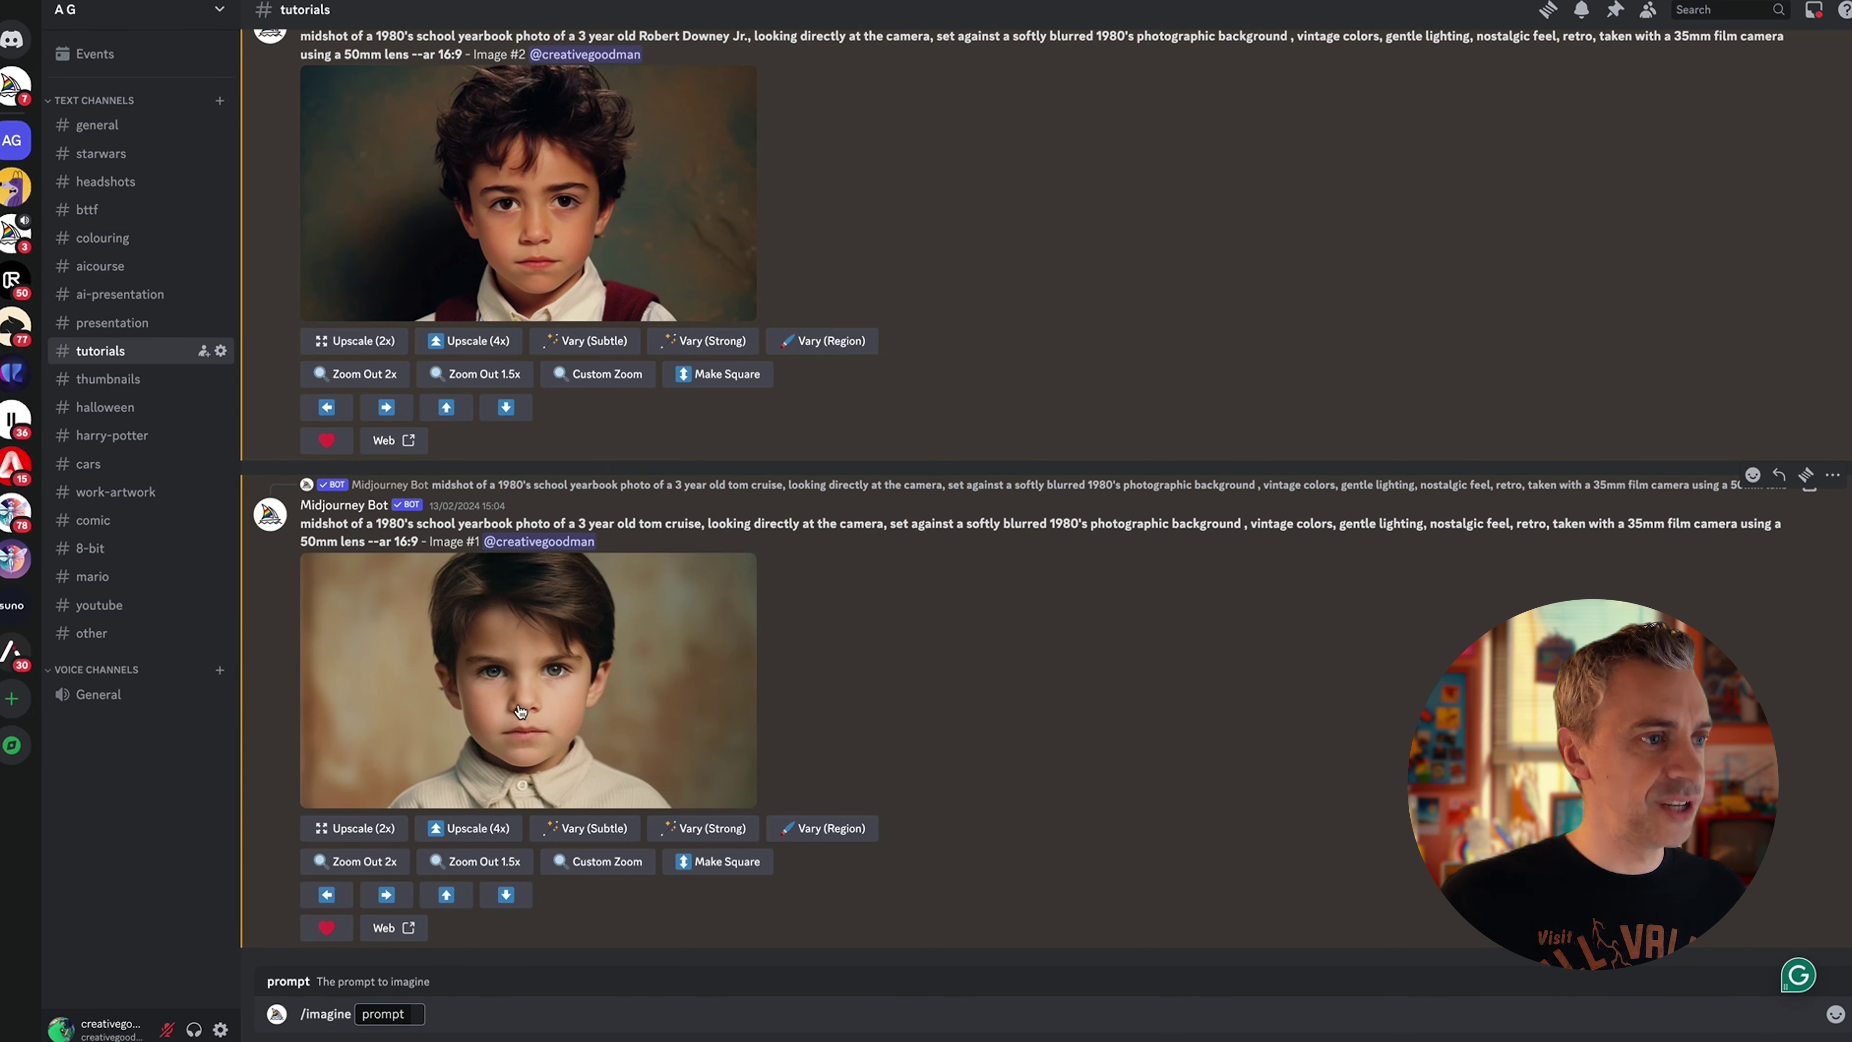
{"action": "type", "text": "prompt:midshot of a 1980's school yearbook photo of a 3 year old Leonardo DiCaprio, looking directly at the camera, set against a softly blurred plain 1980's photographic background, vintage colors, gentle lighting, nostalgic feel, retro, taken with a 35mm film camera using a 50mm lens --ar 16:9"}
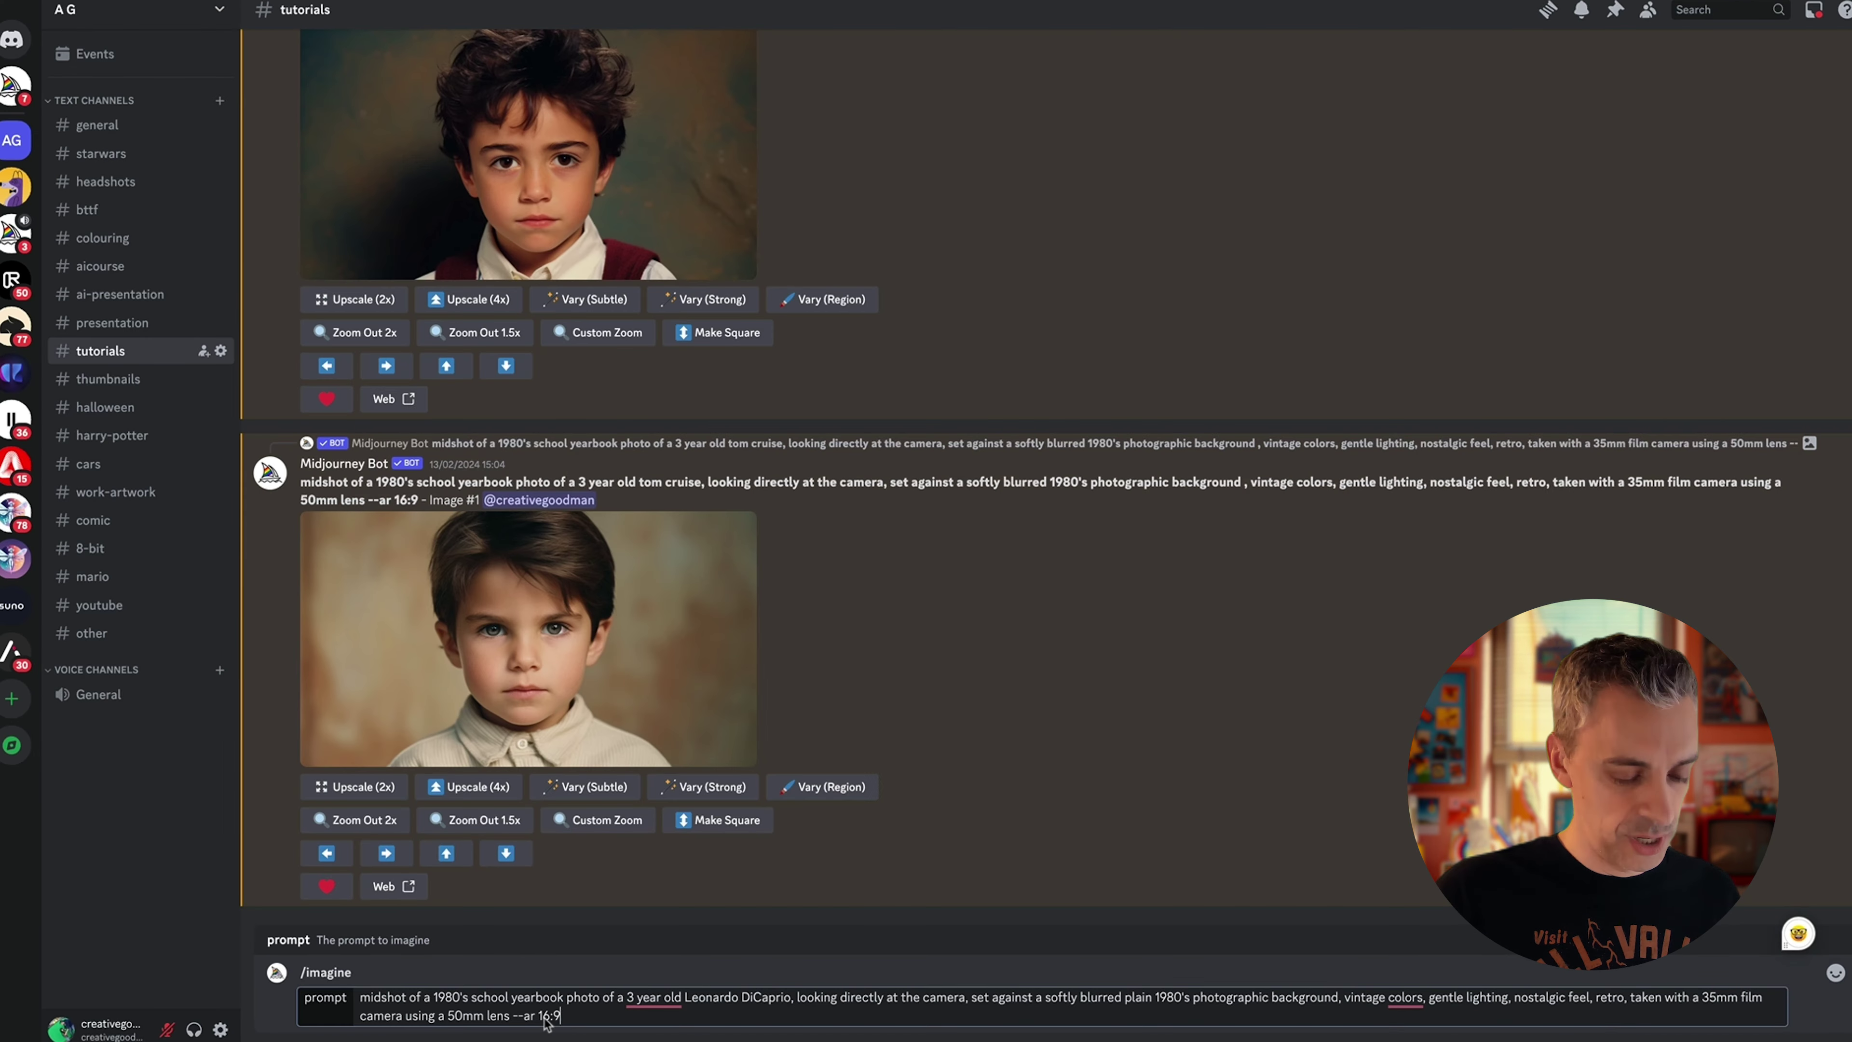
{"action": "key", "text": "Return"}
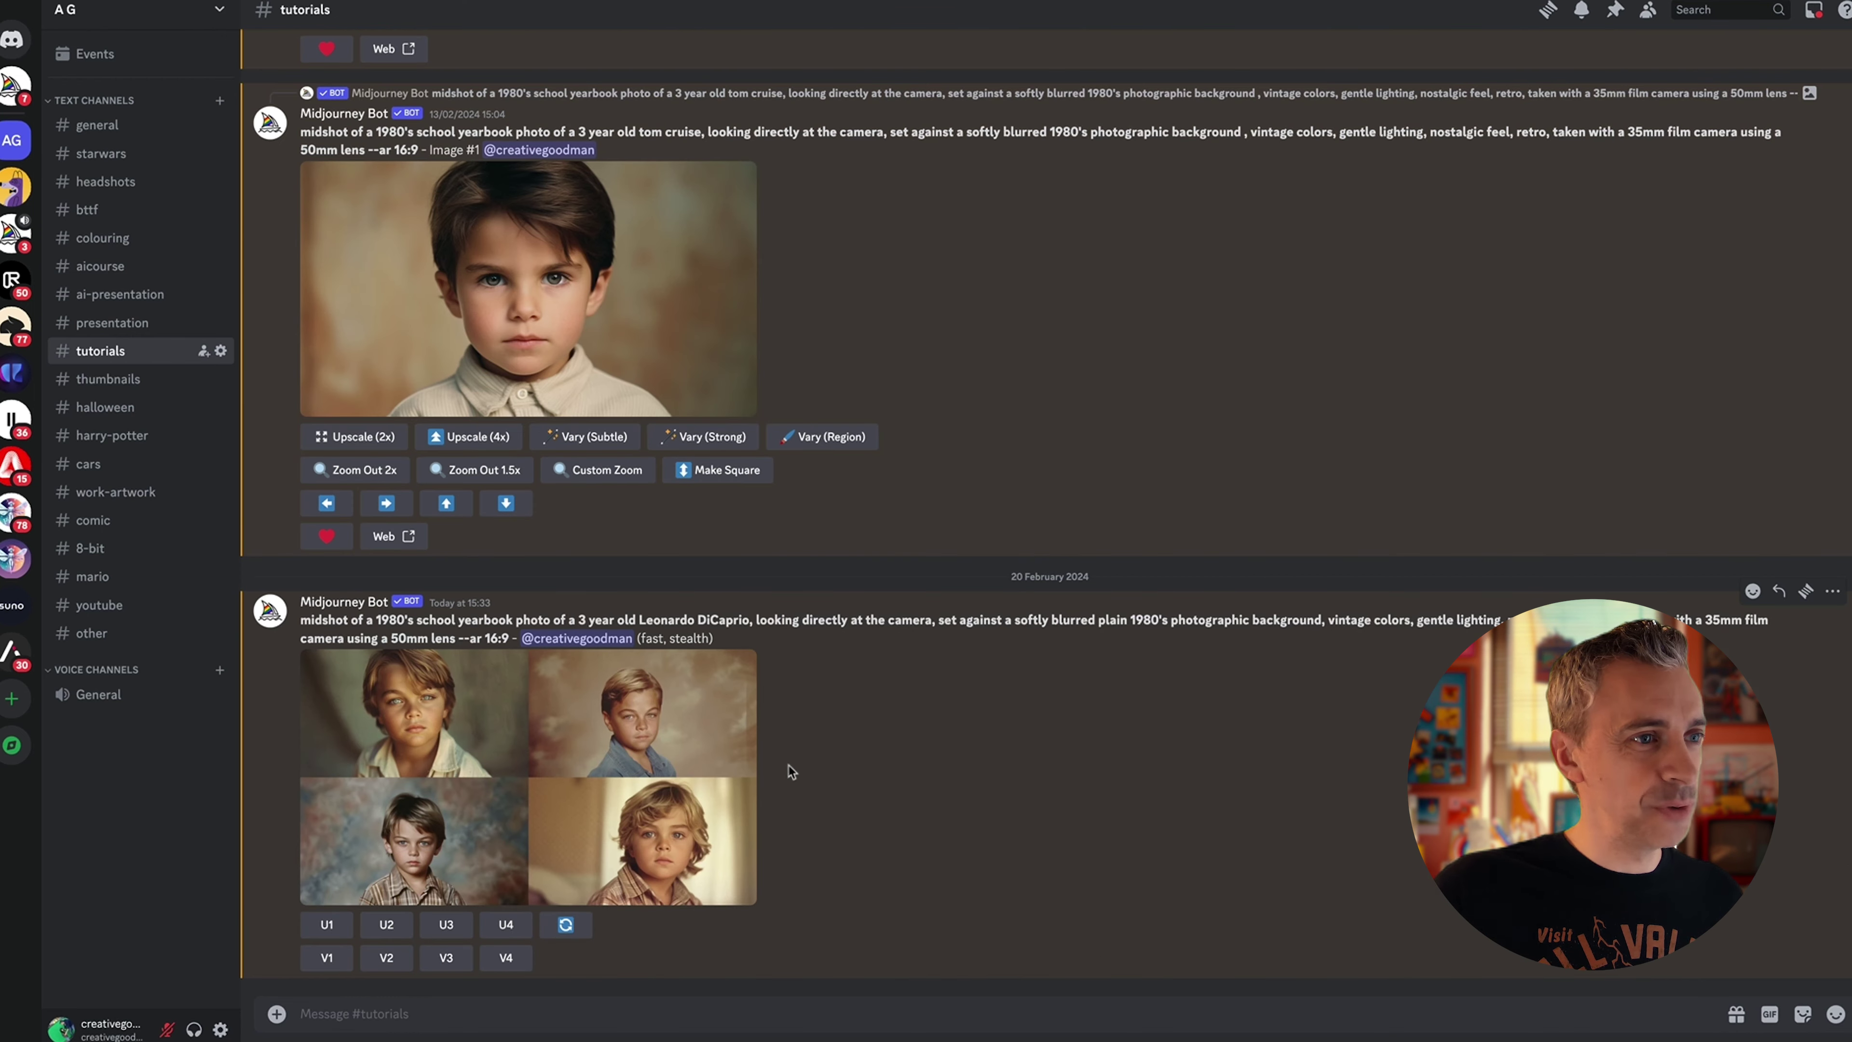
Review the new grid, upscale portrait #3 (checked shirt, mottled backdrop) with U3, and inspect it.
{"action": "left_click", "coordinate": [731, 726]}
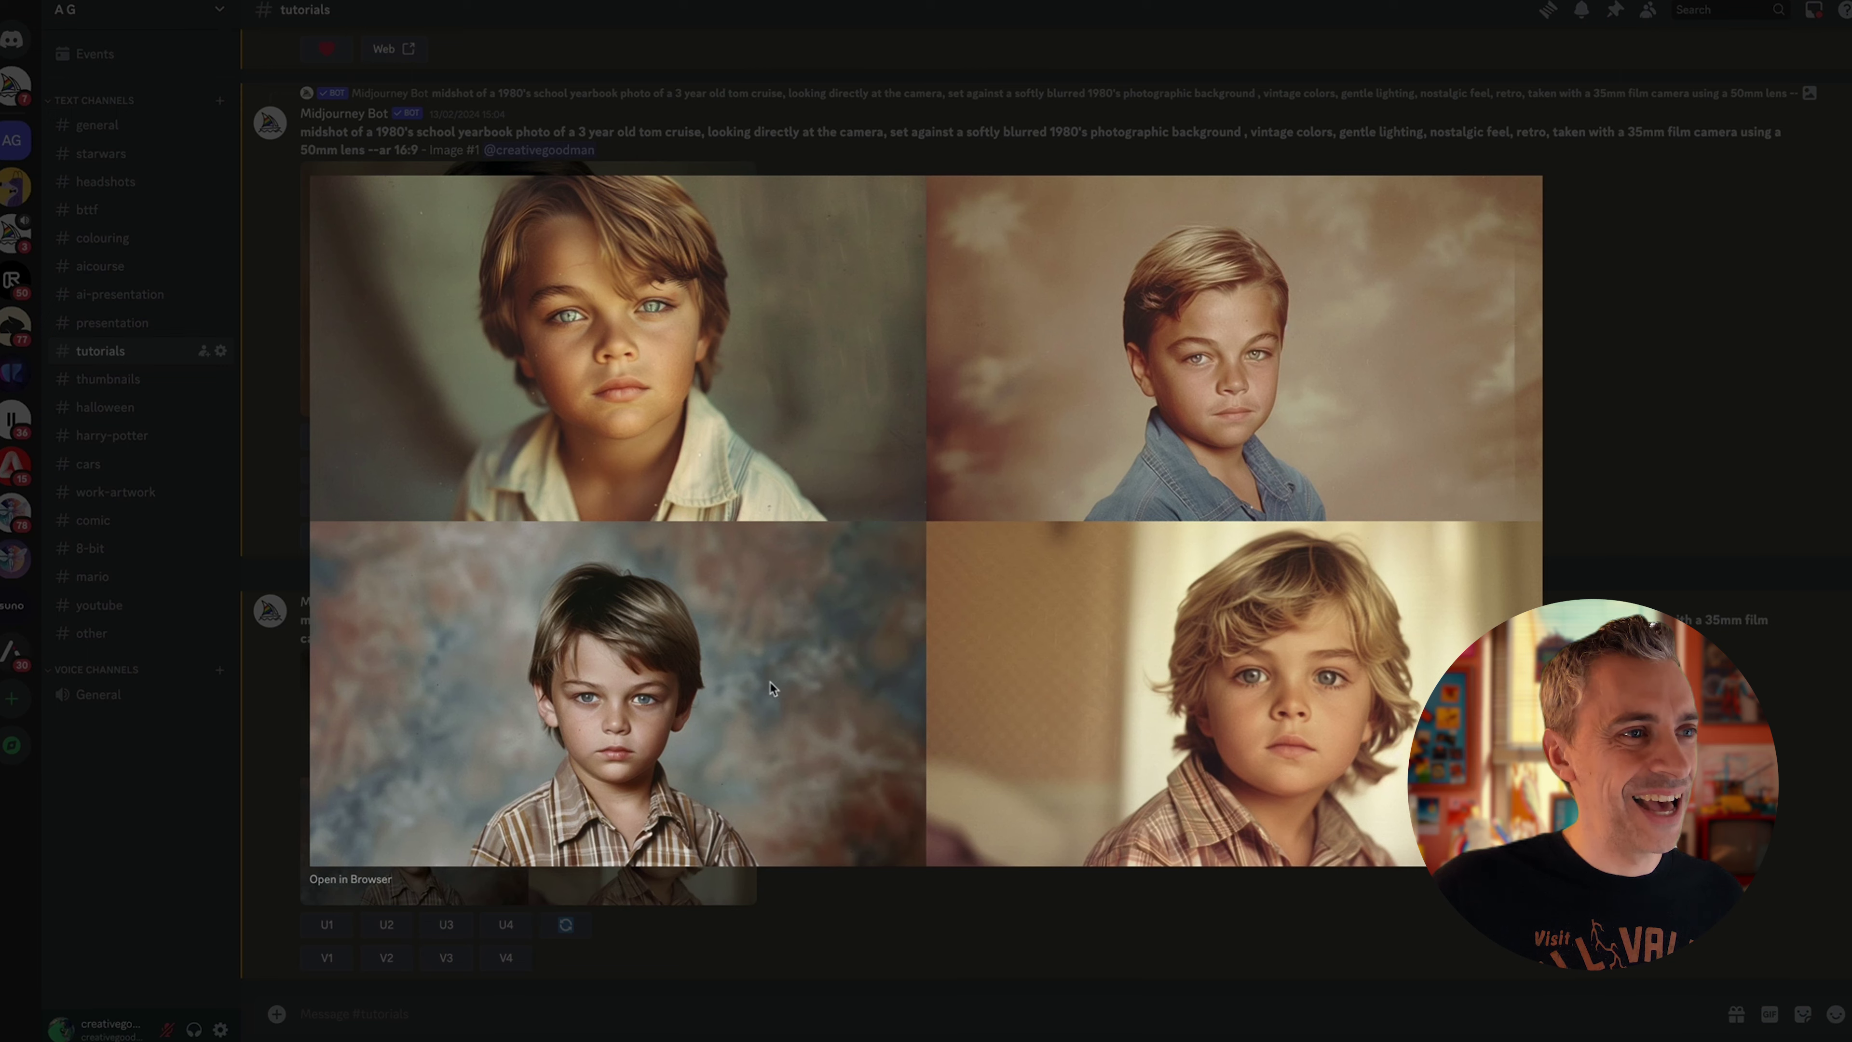
{"action": "left_click", "coordinate": [1579, 472]}
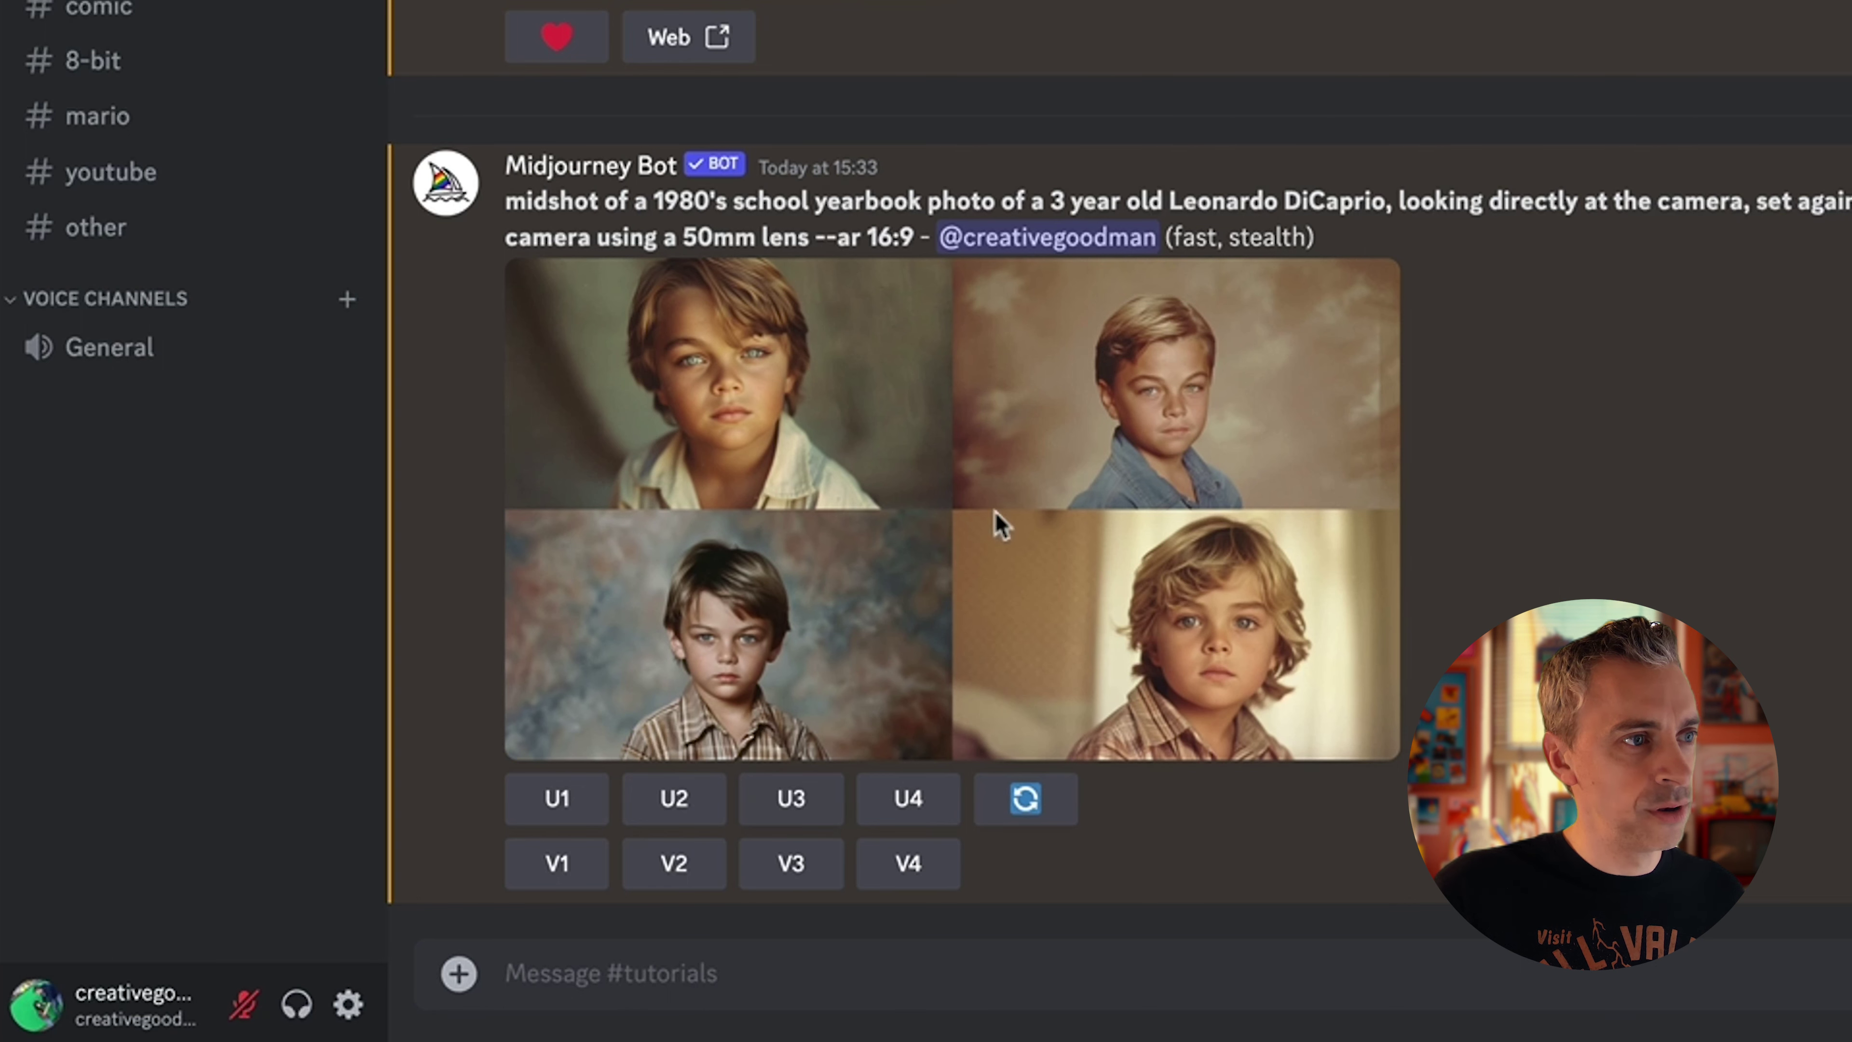
{"action": "left_click", "coordinate": [791, 798]}
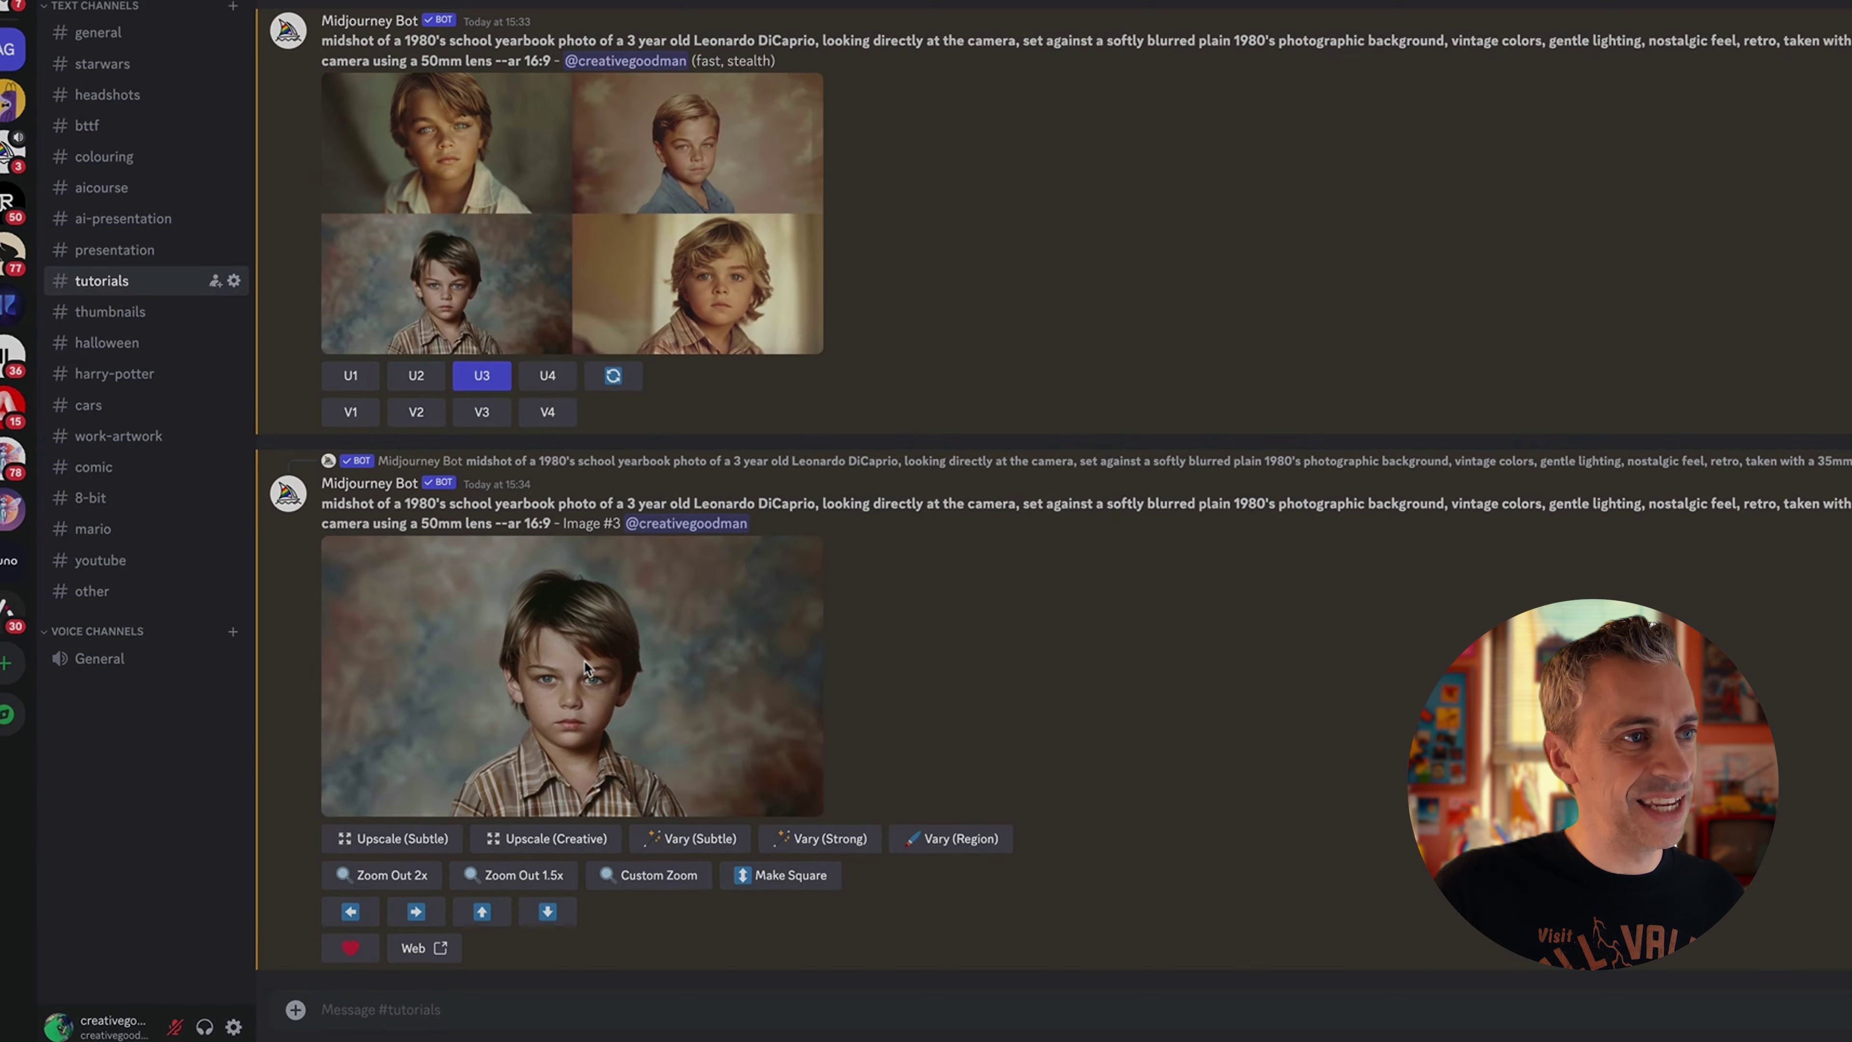
{"action": "left_click", "coordinate": [775, 660]}
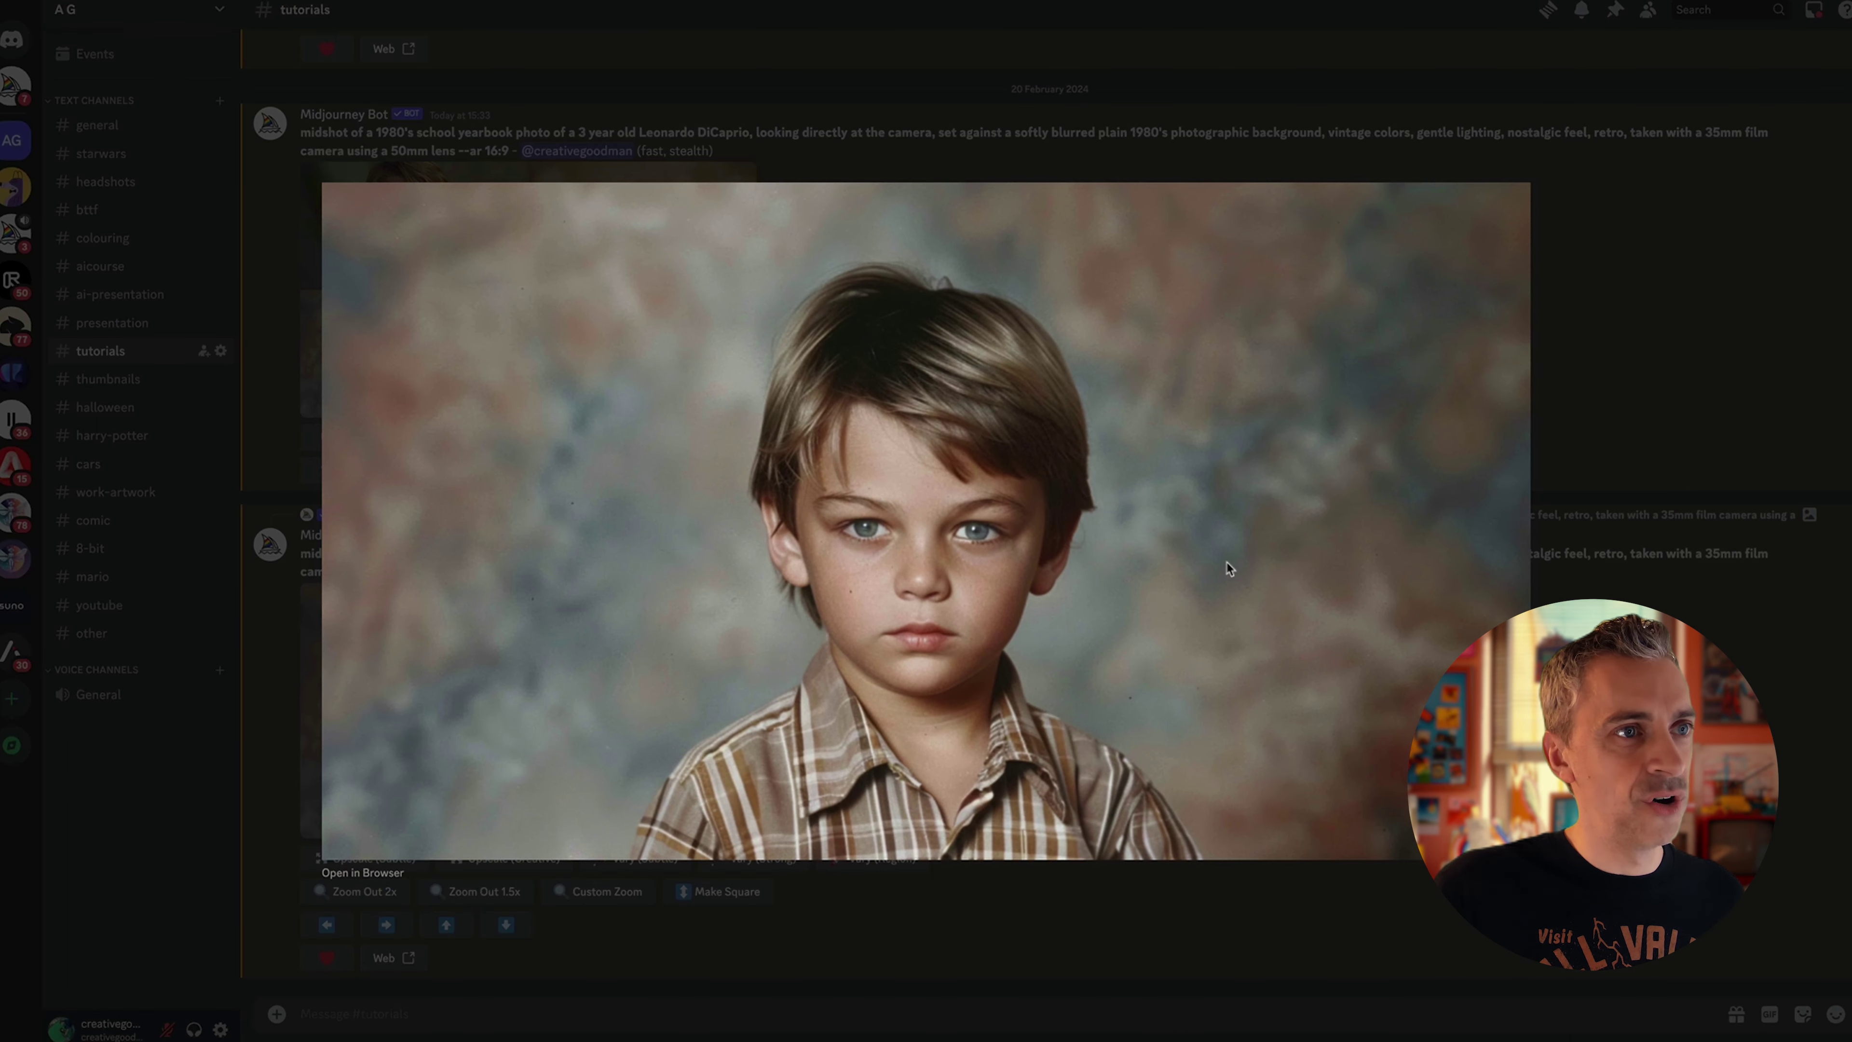
{"action": "left_click", "coordinate": [1674, 407]}
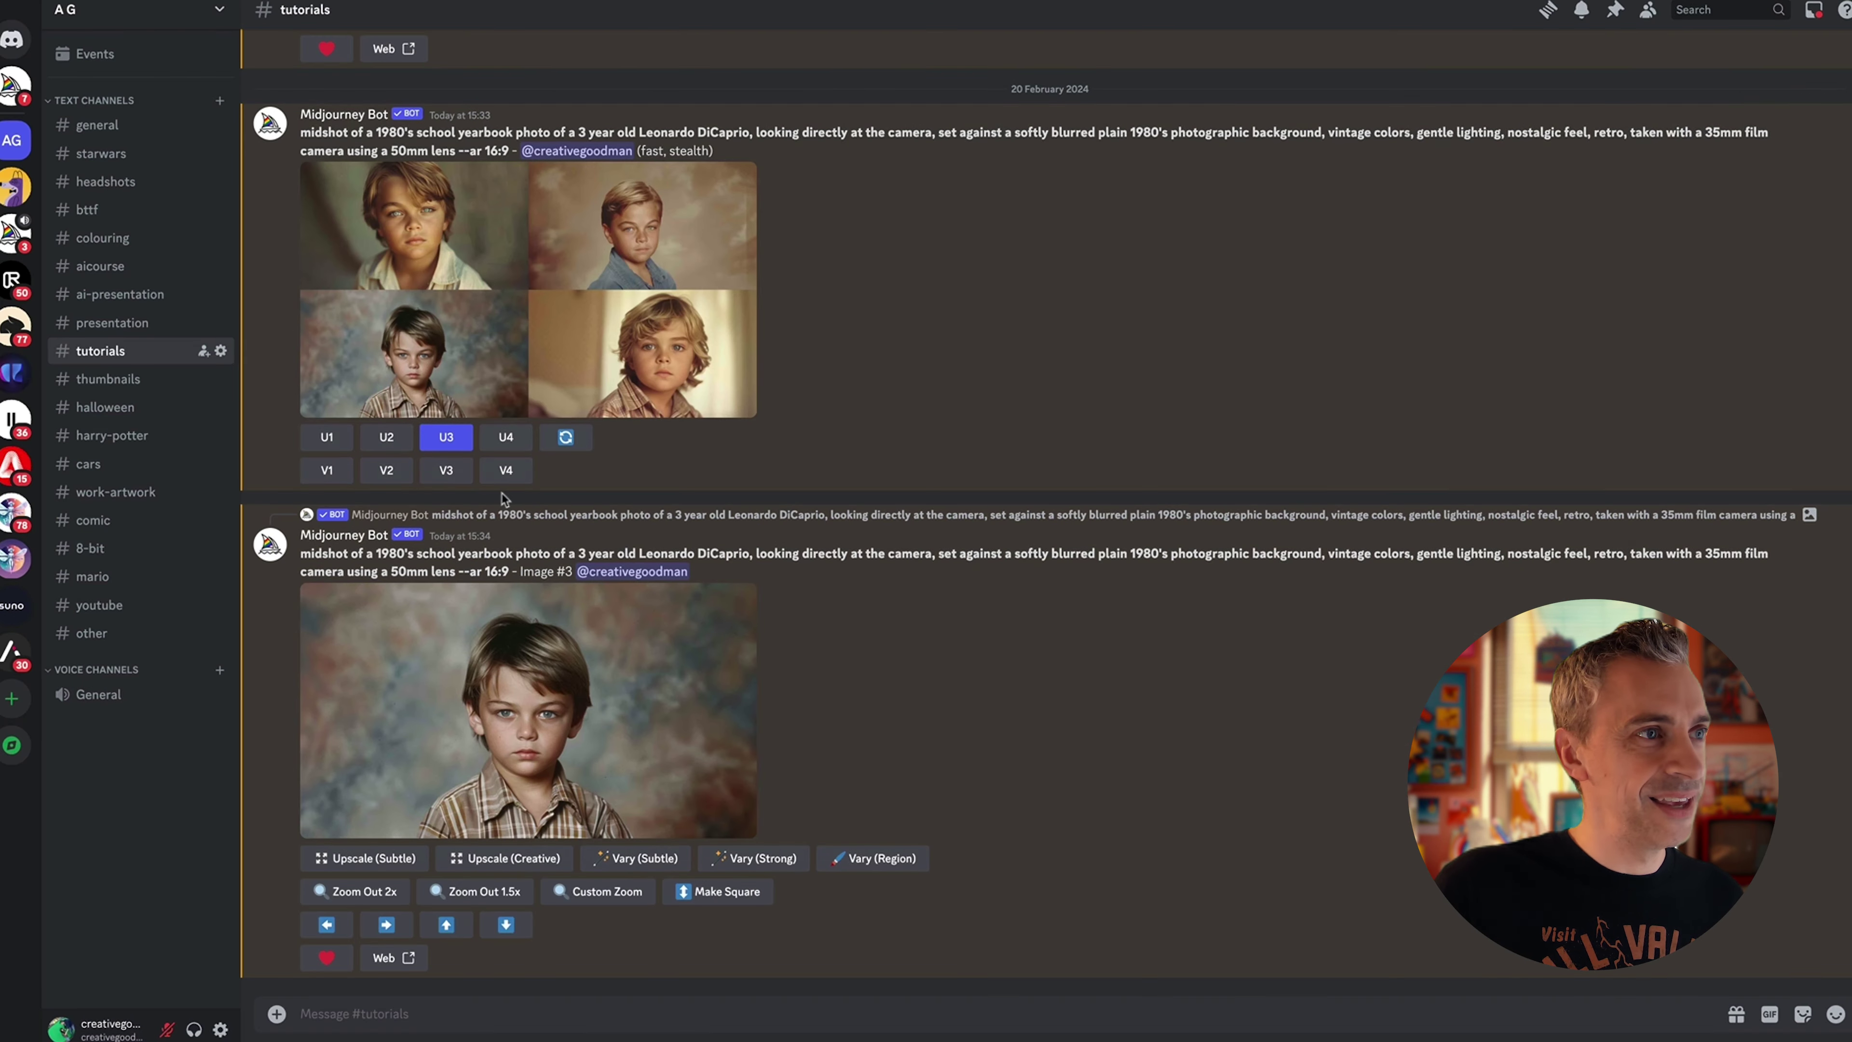
Generate variations of portrait #3 and reroll the original yearbook prompt, both submitted unchanged.
{"action": "left_click", "coordinate": [446, 472]}
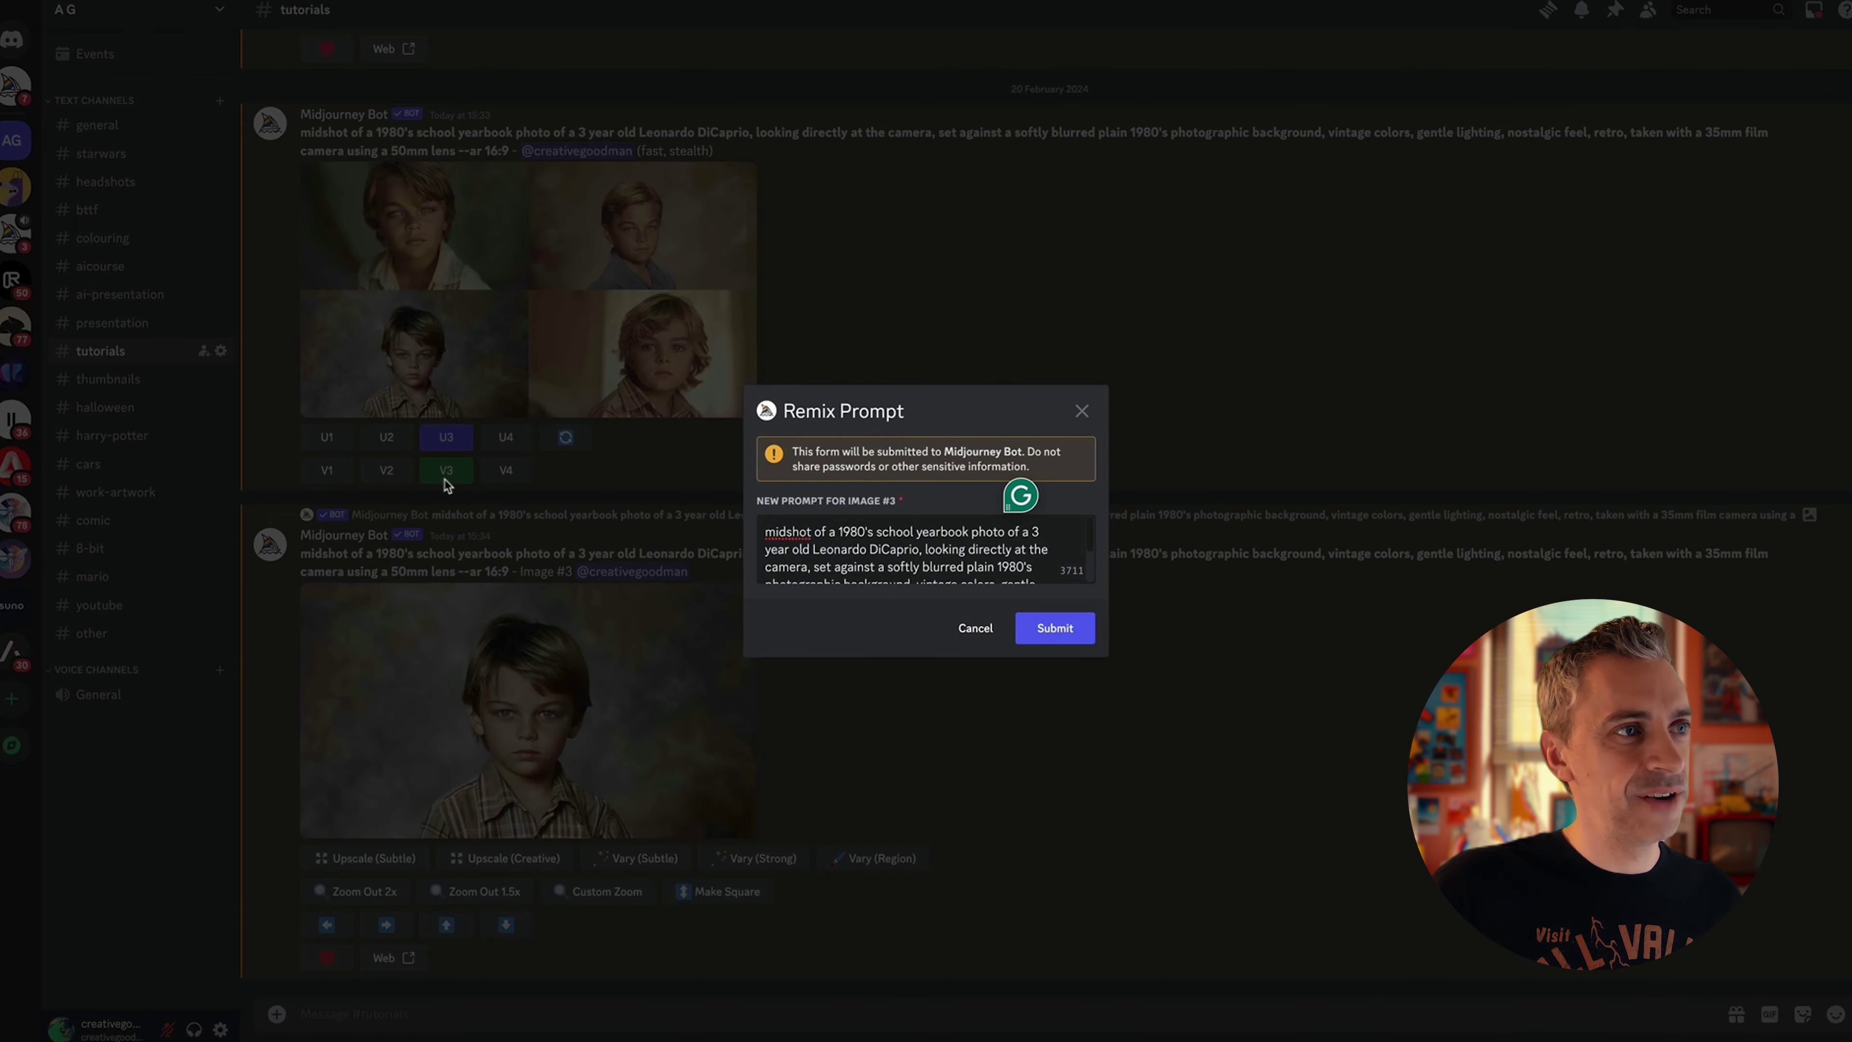
{"action": "left_click", "coordinate": [1071, 629]}
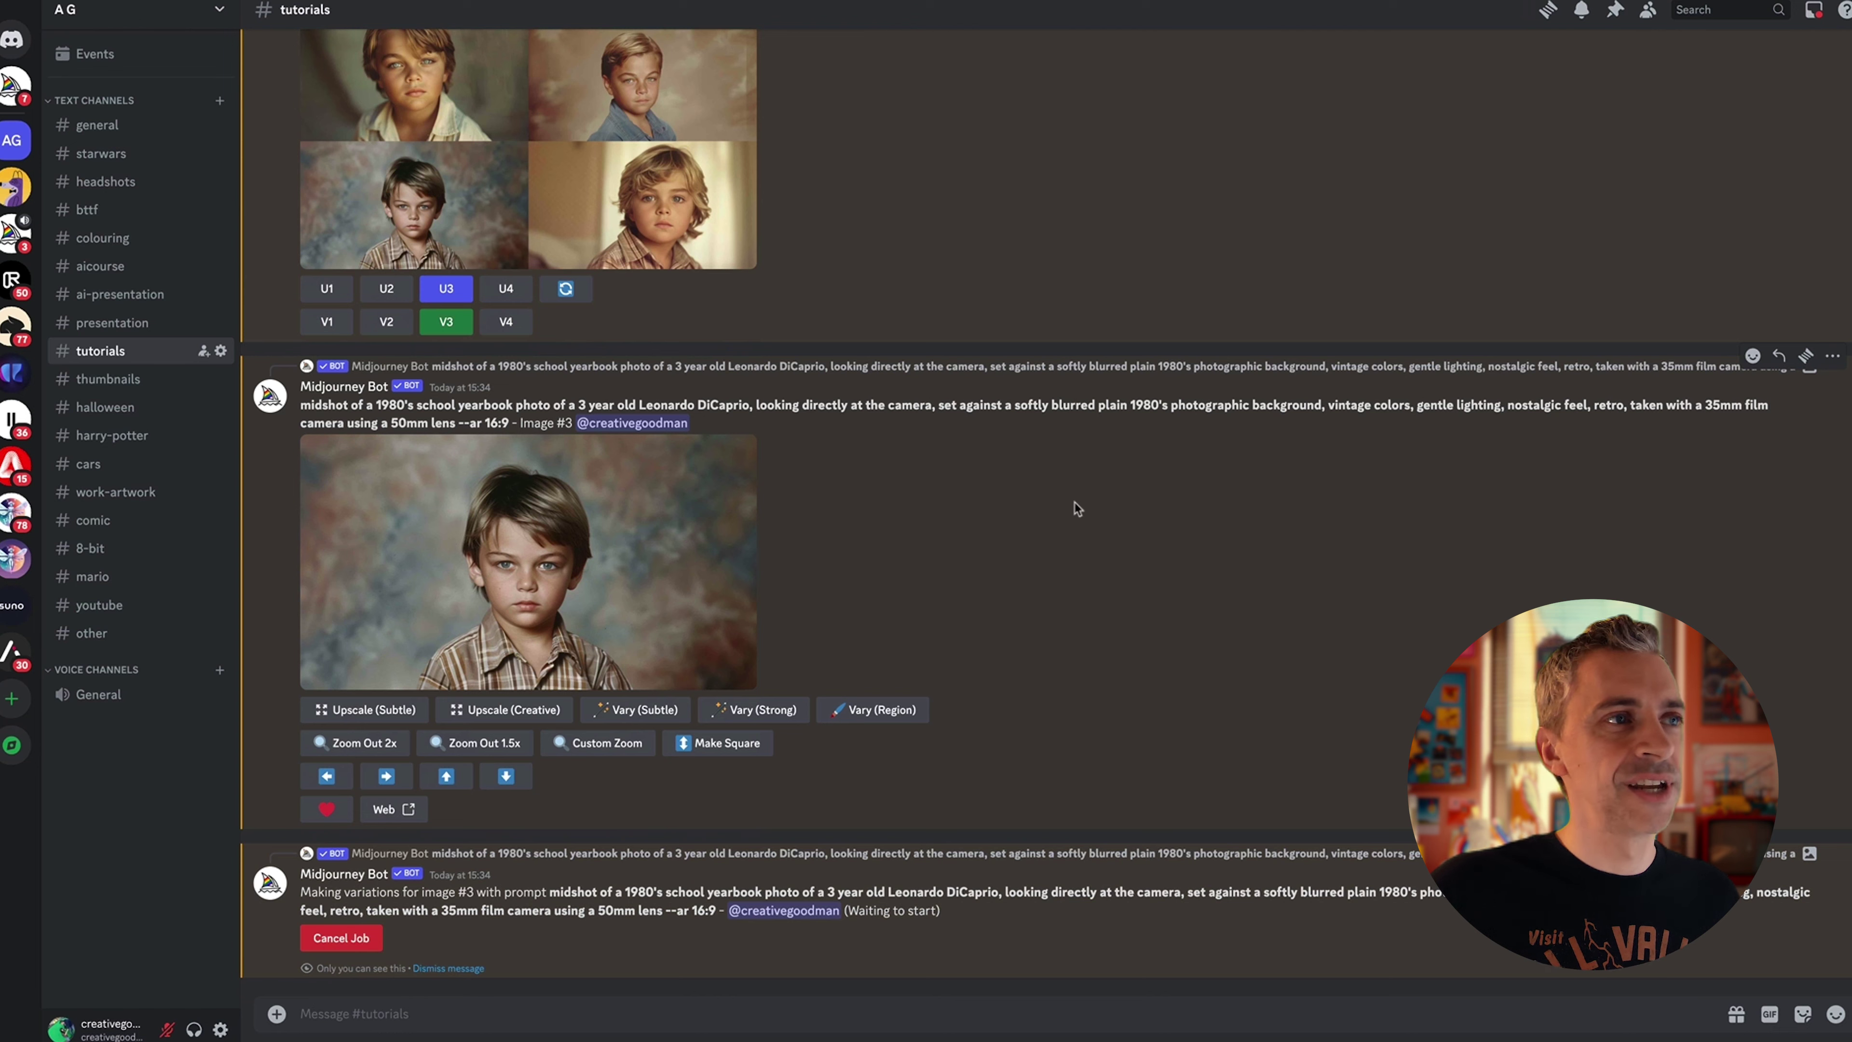
{"action": "scroll", "coordinate": [1087, 401], "scroll_direction": "up", "scroll_amount": 2}
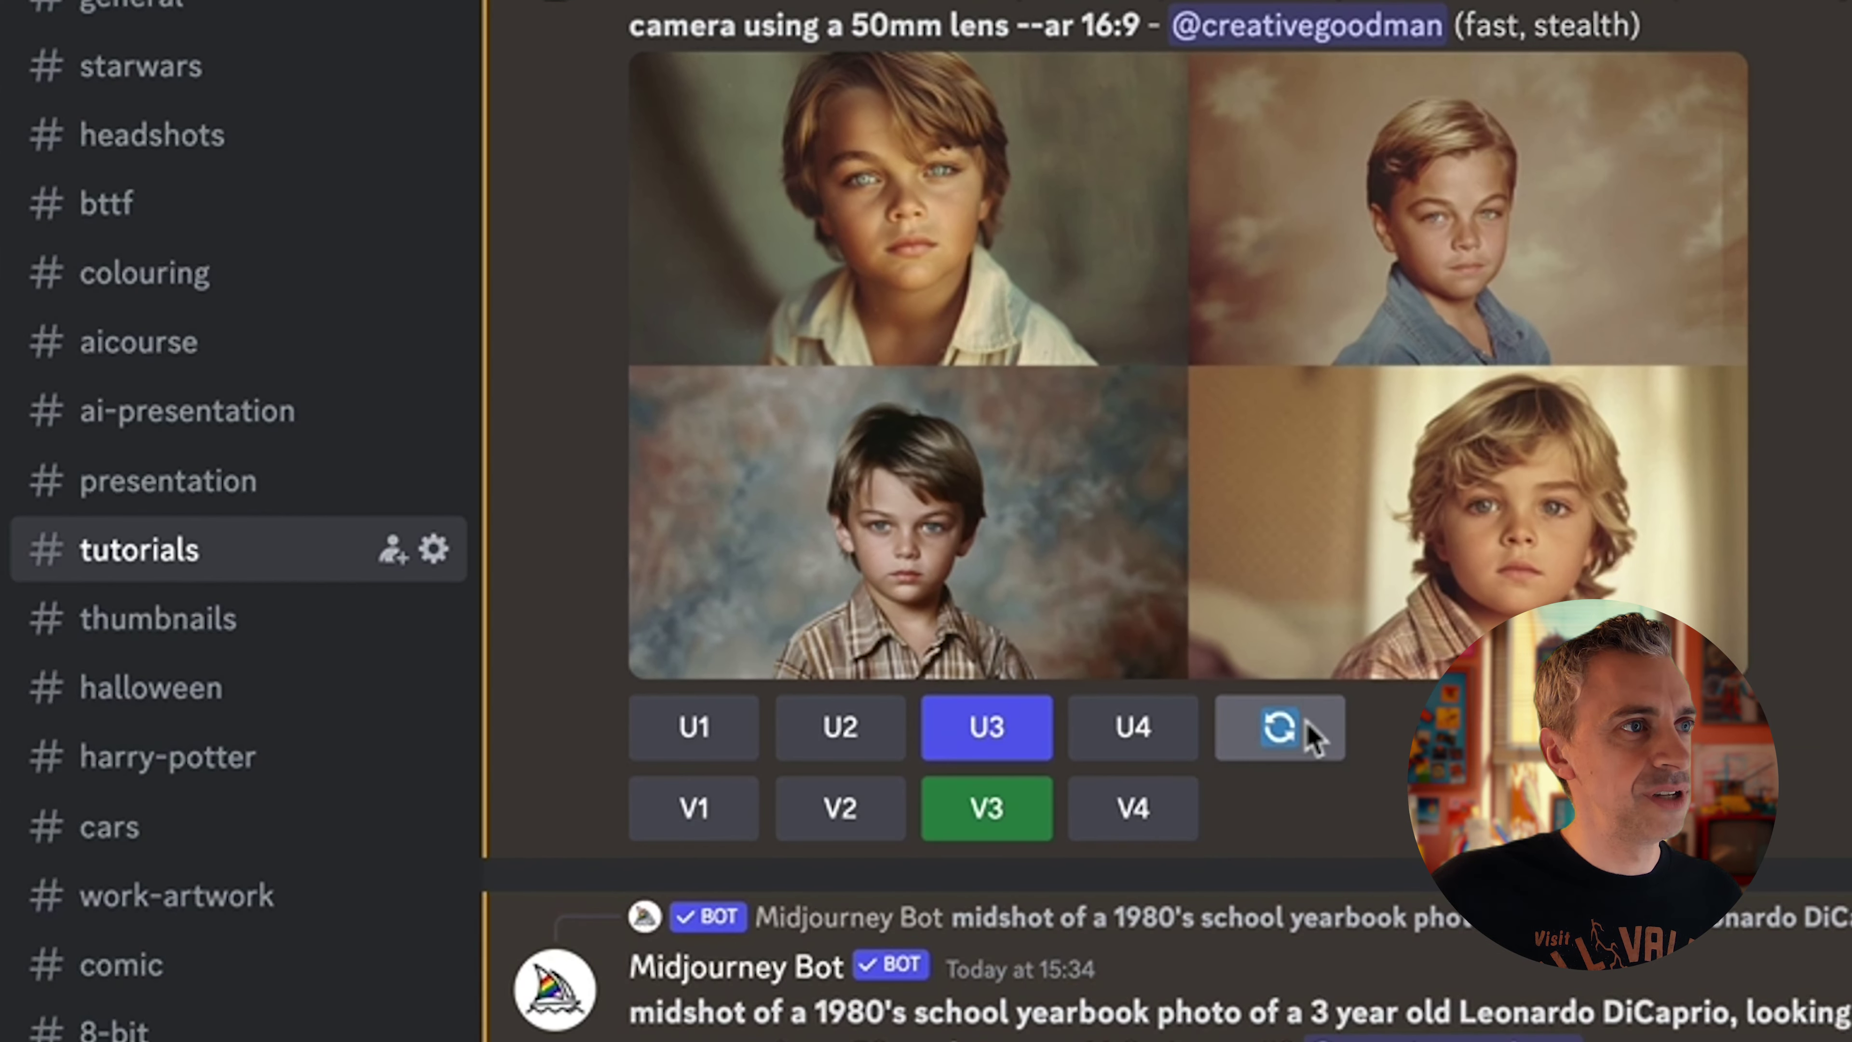
{"action": "left_click", "coordinate": [1304, 719]}
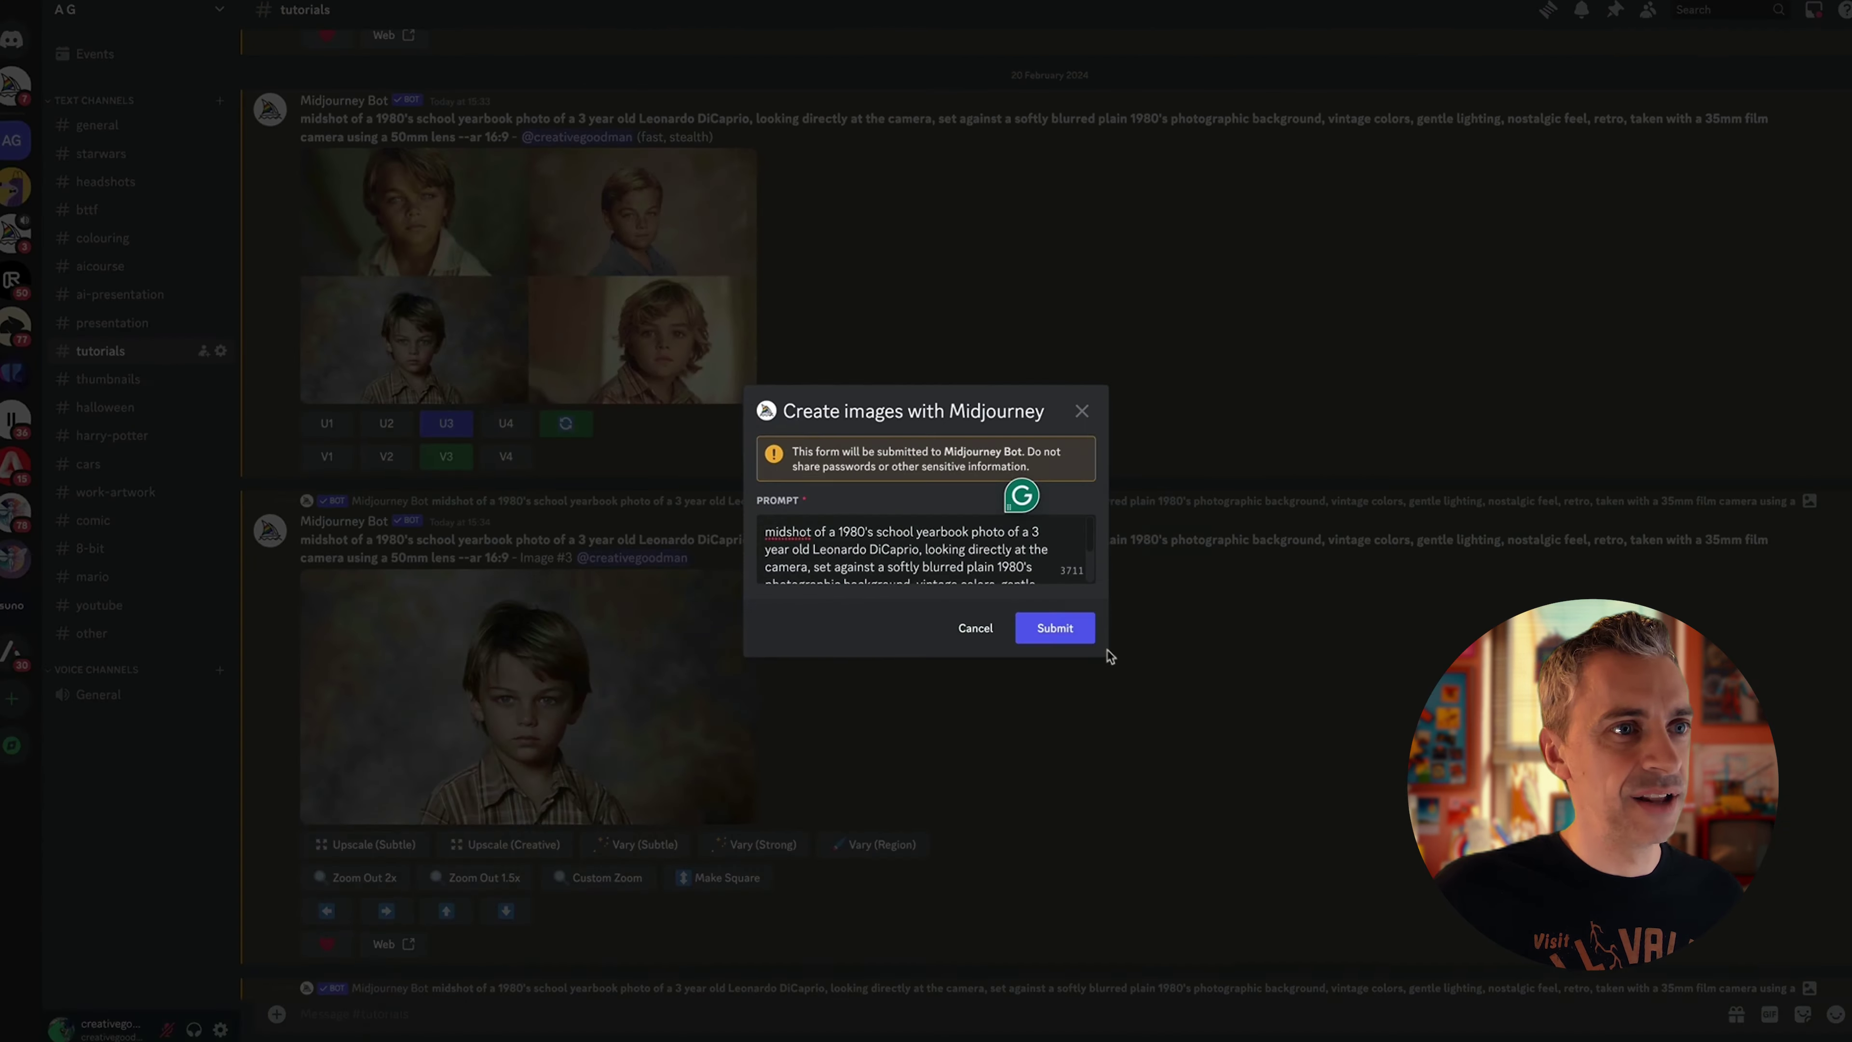
{"action": "left_click", "coordinate": [1062, 627]}
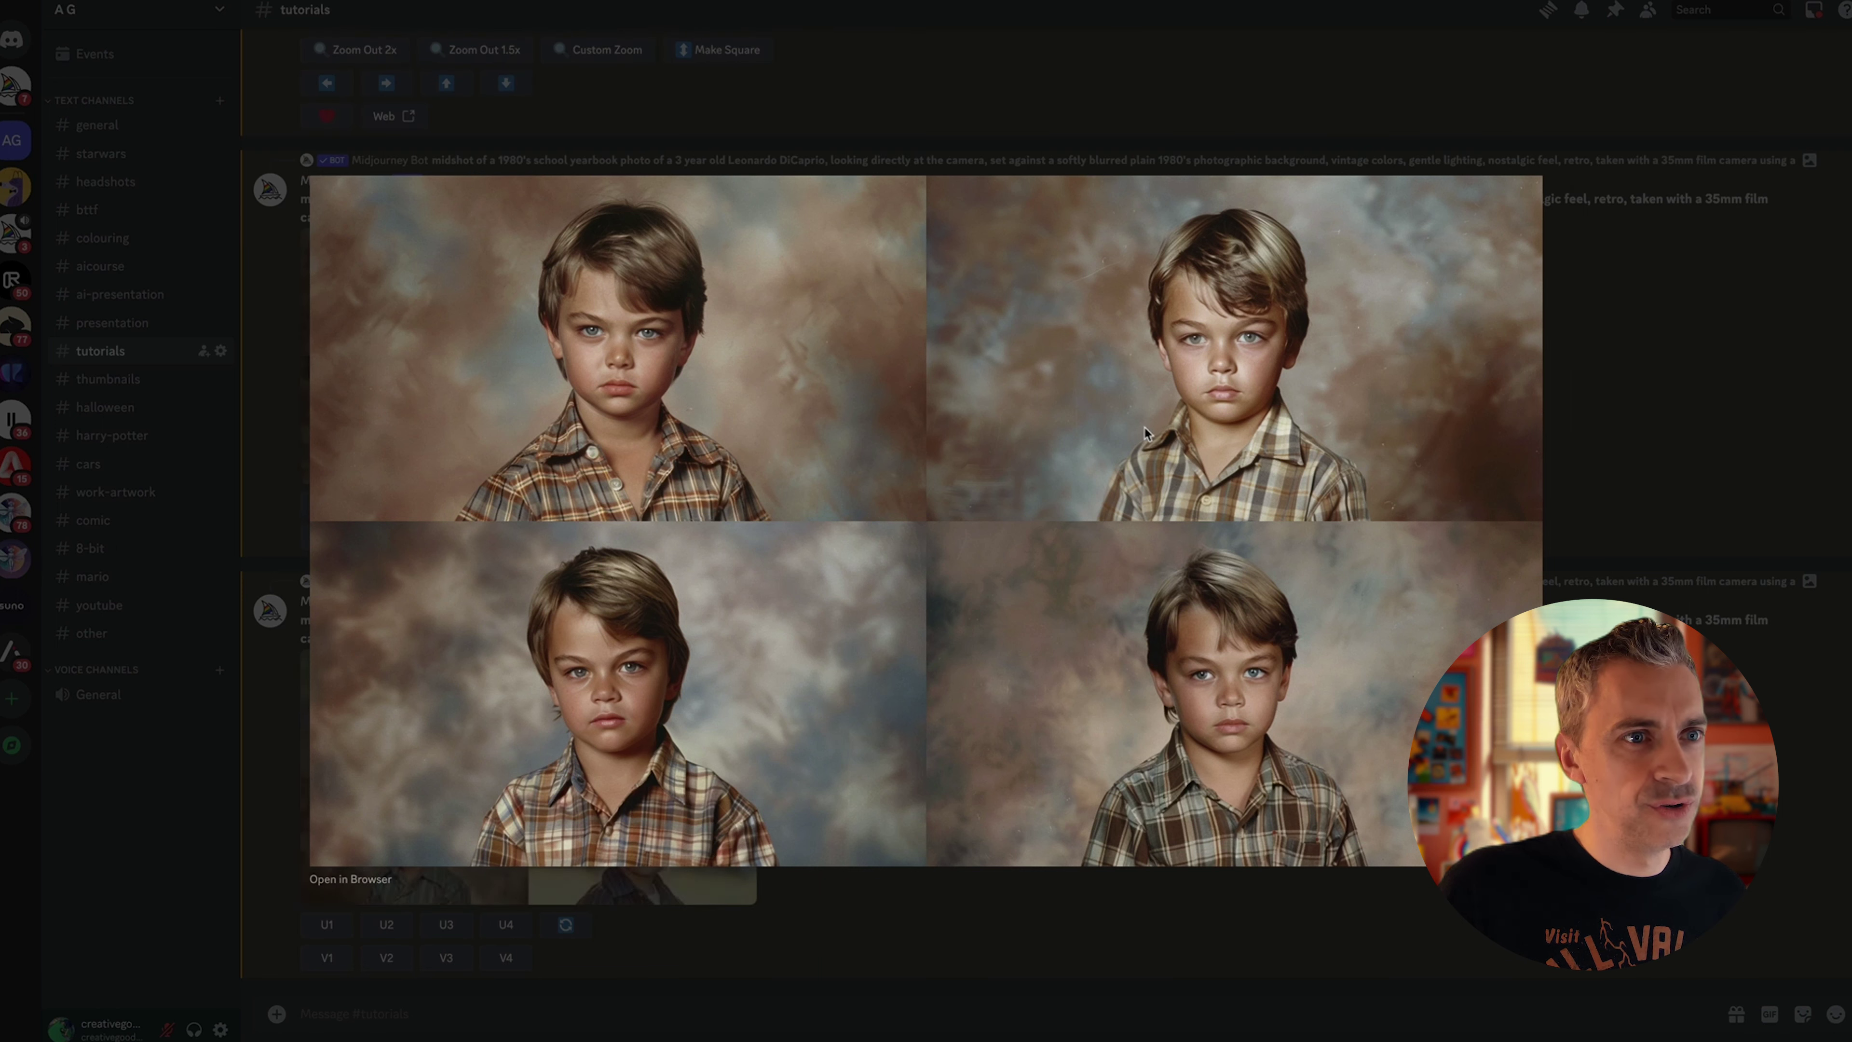
{"action": "left_click", "coordinate": [695, 127]}
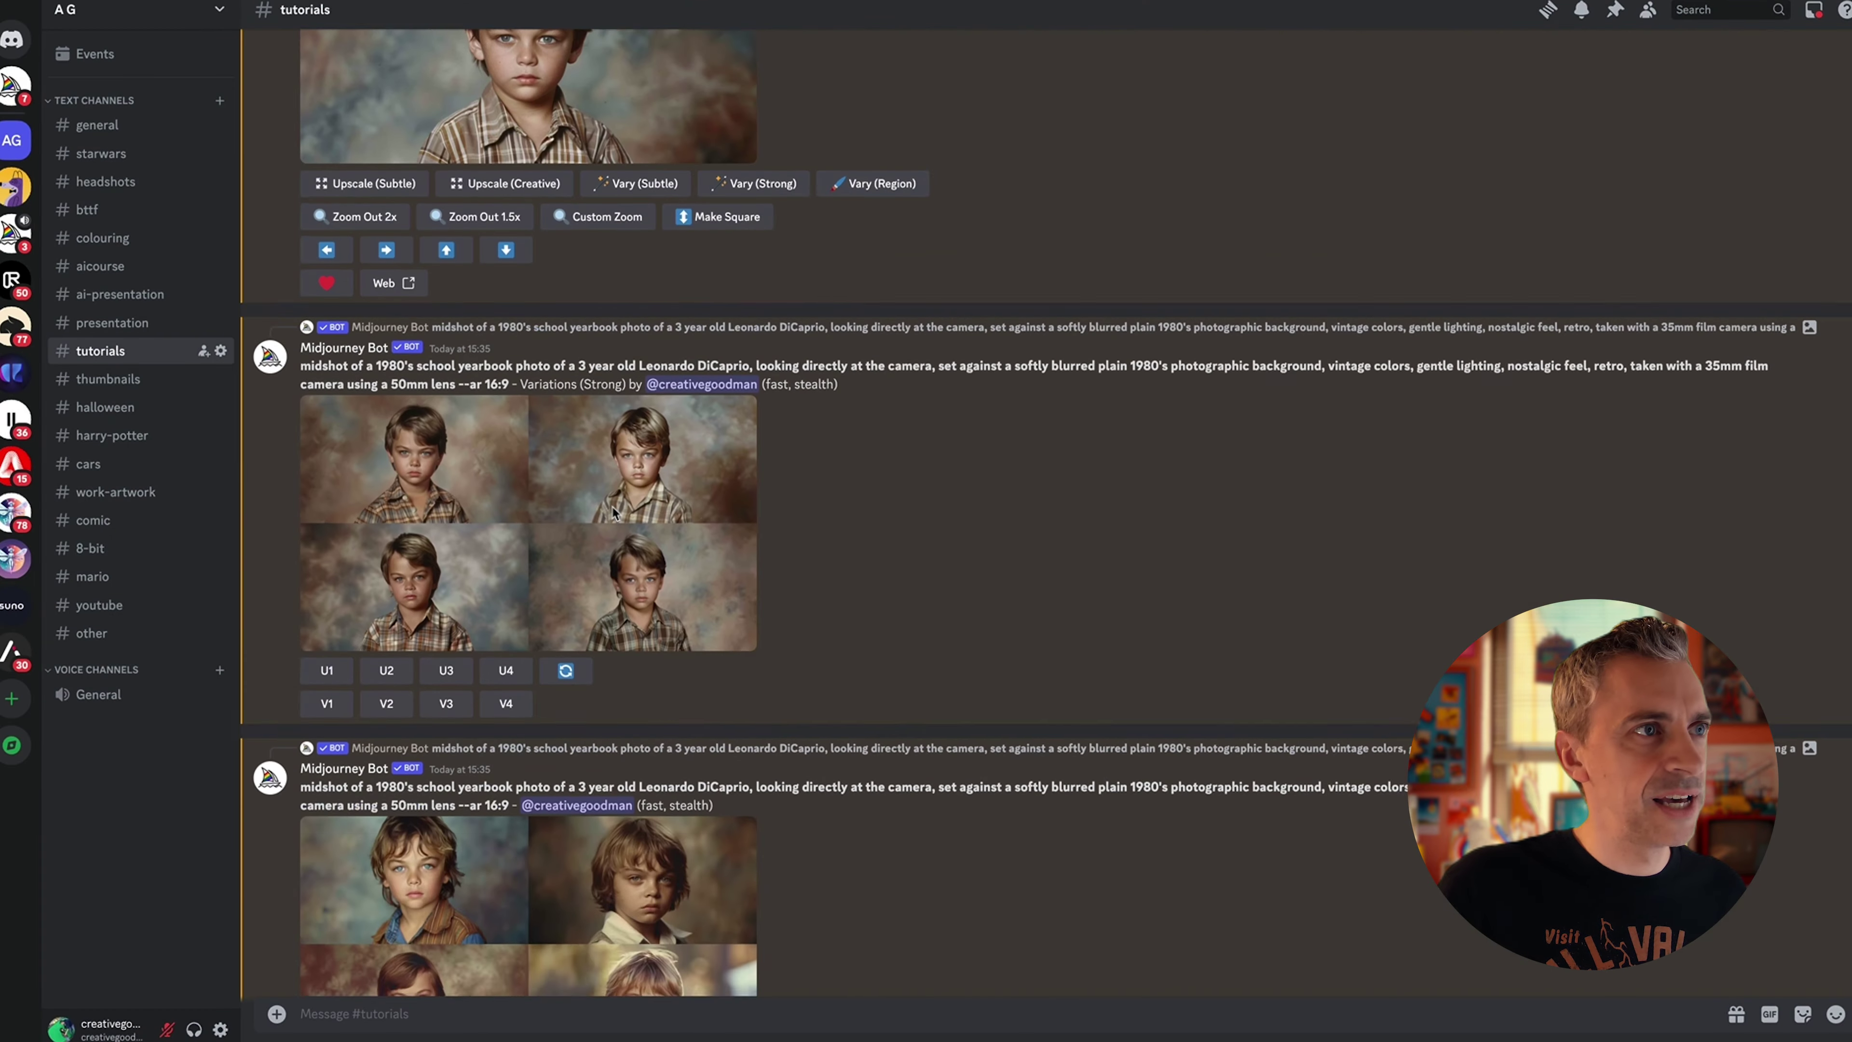
Compare the upscaled portrait with the re-run grid, then start Upscale (Subtle) on portrait #3.
{"action": "left_click", "coordinate": [665, 203]}
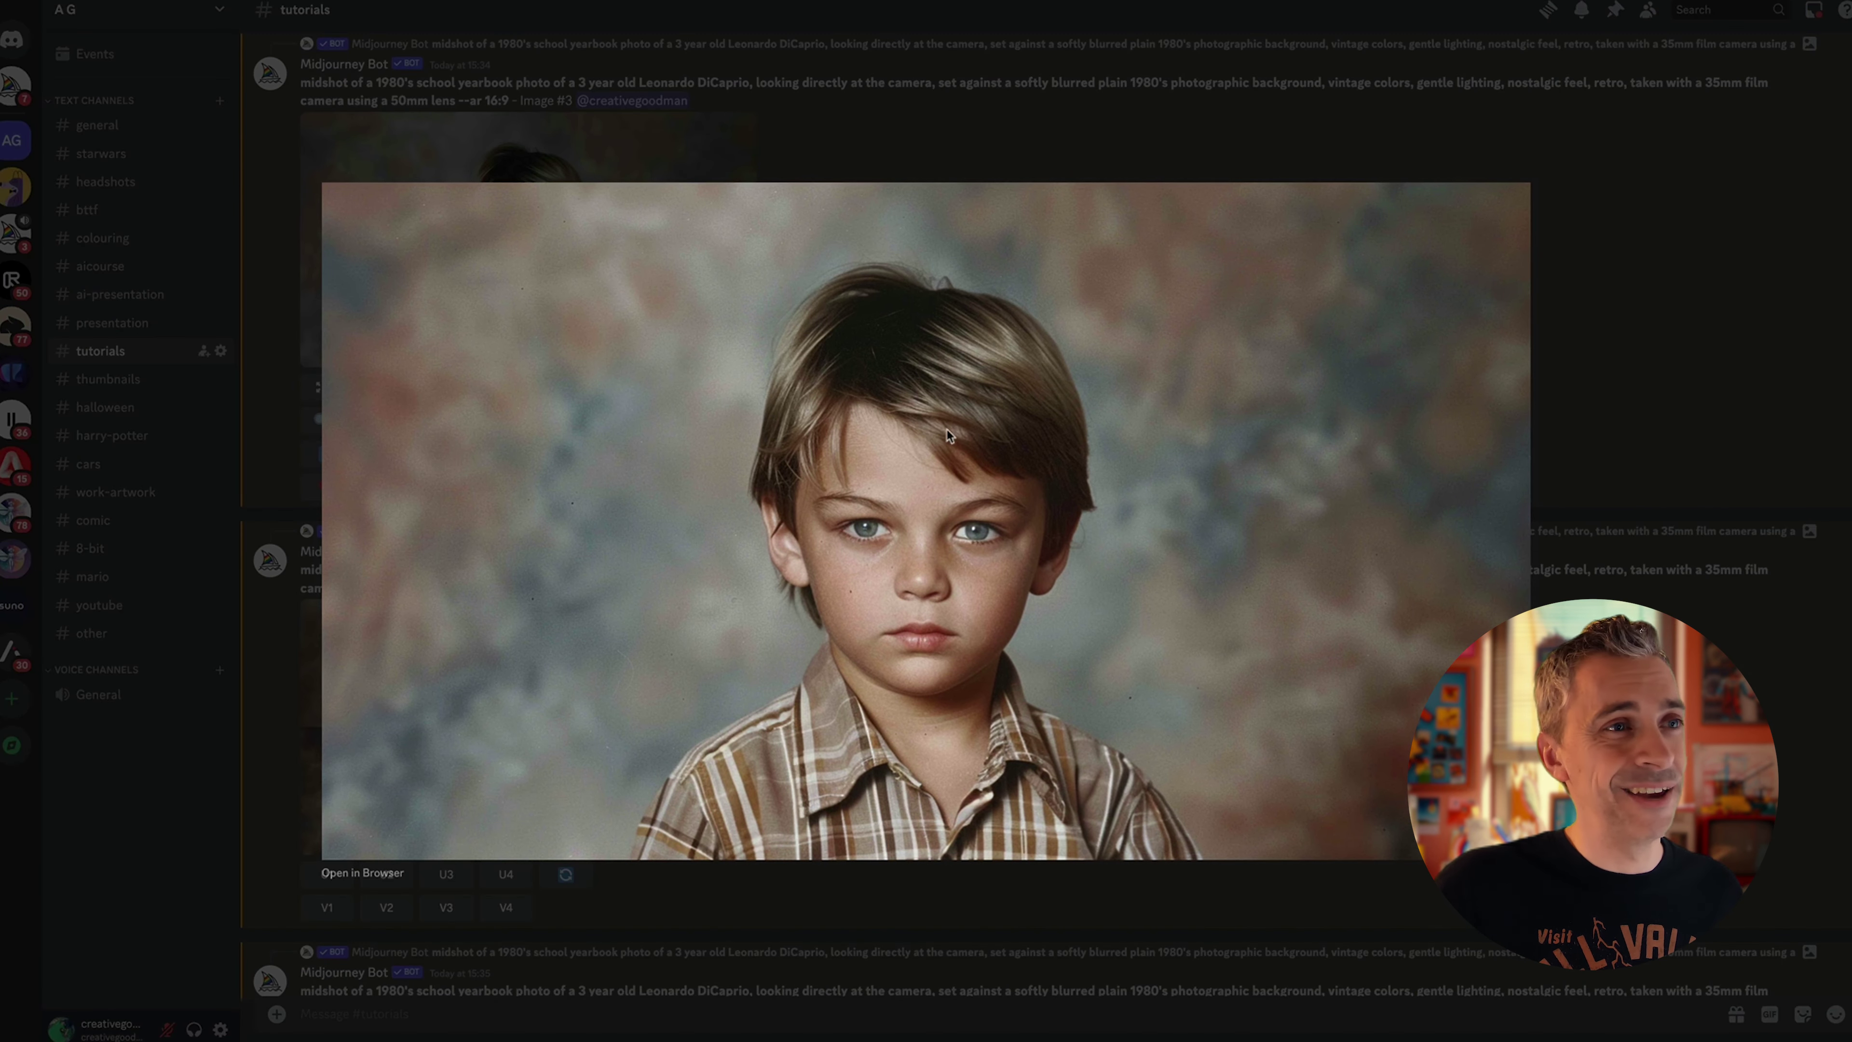
{"action": "left_click", "coordinate": [1645, 384]}
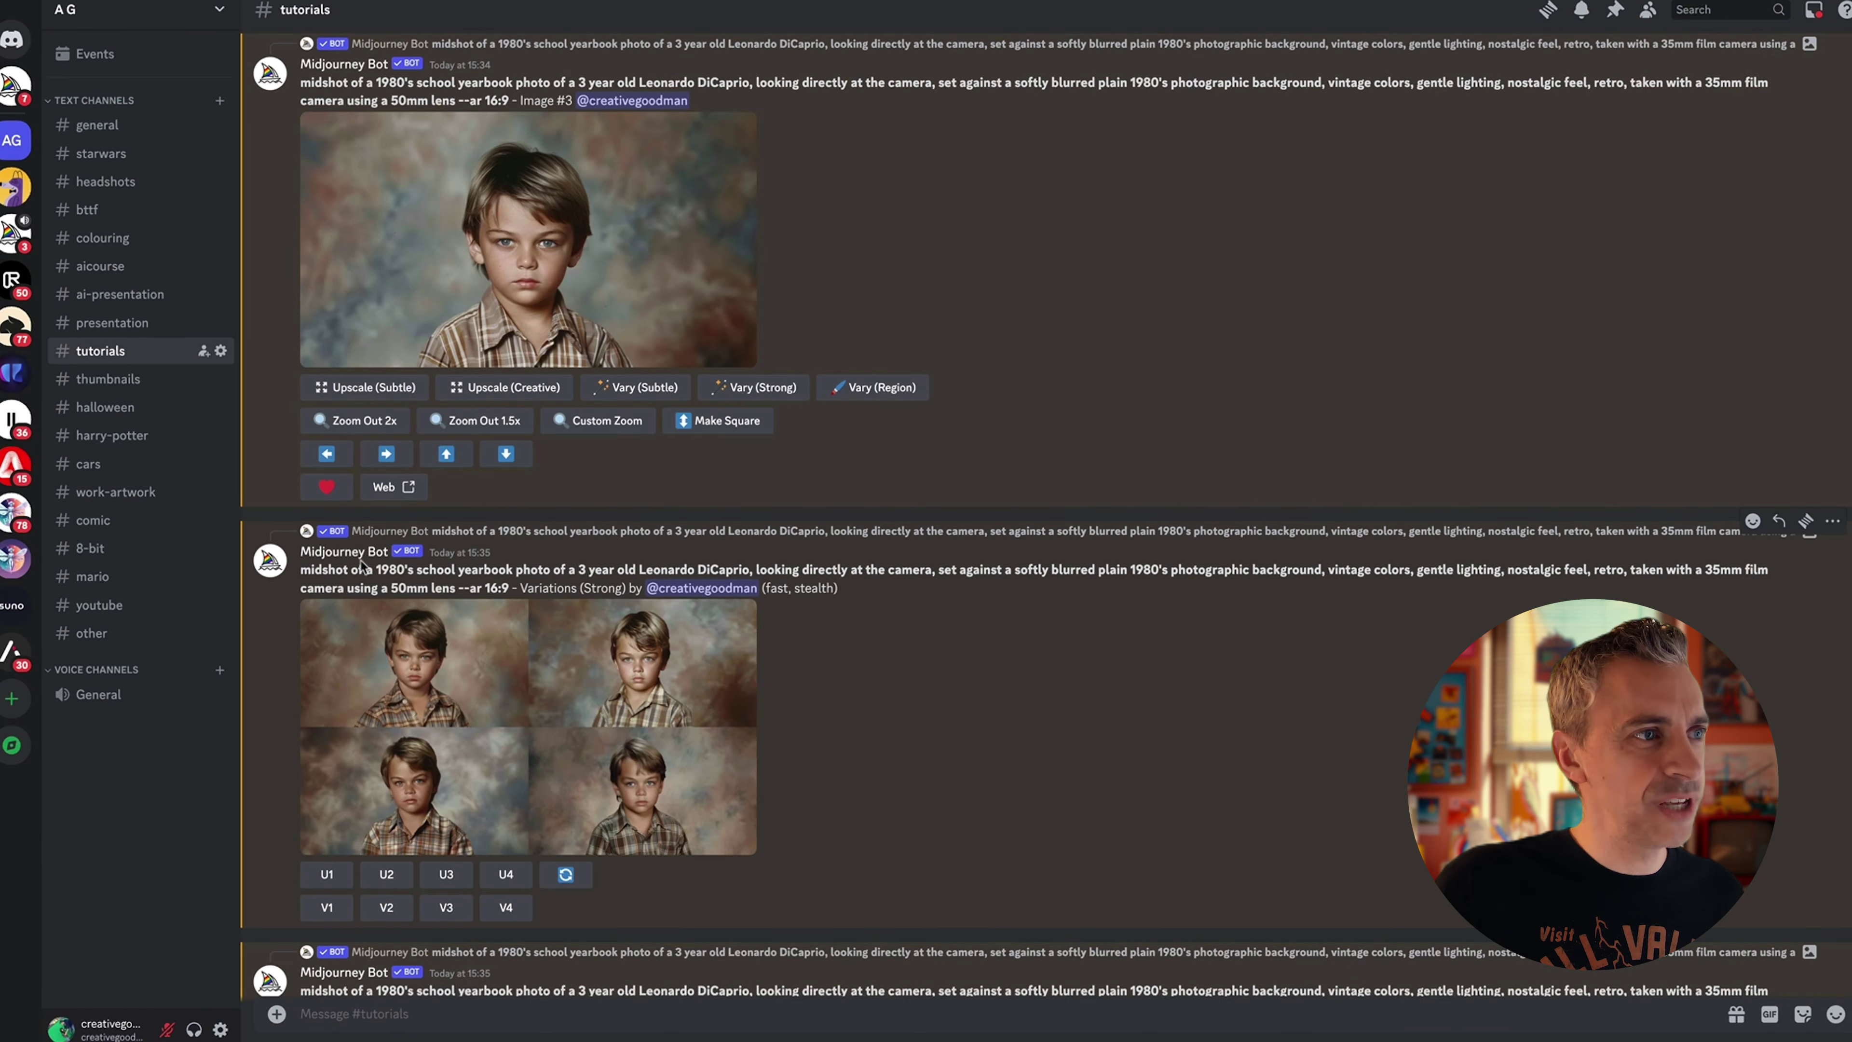
{"action": "left_click_drag", "start_coordinate": [340, 575], "coordinate": [408, 576]}
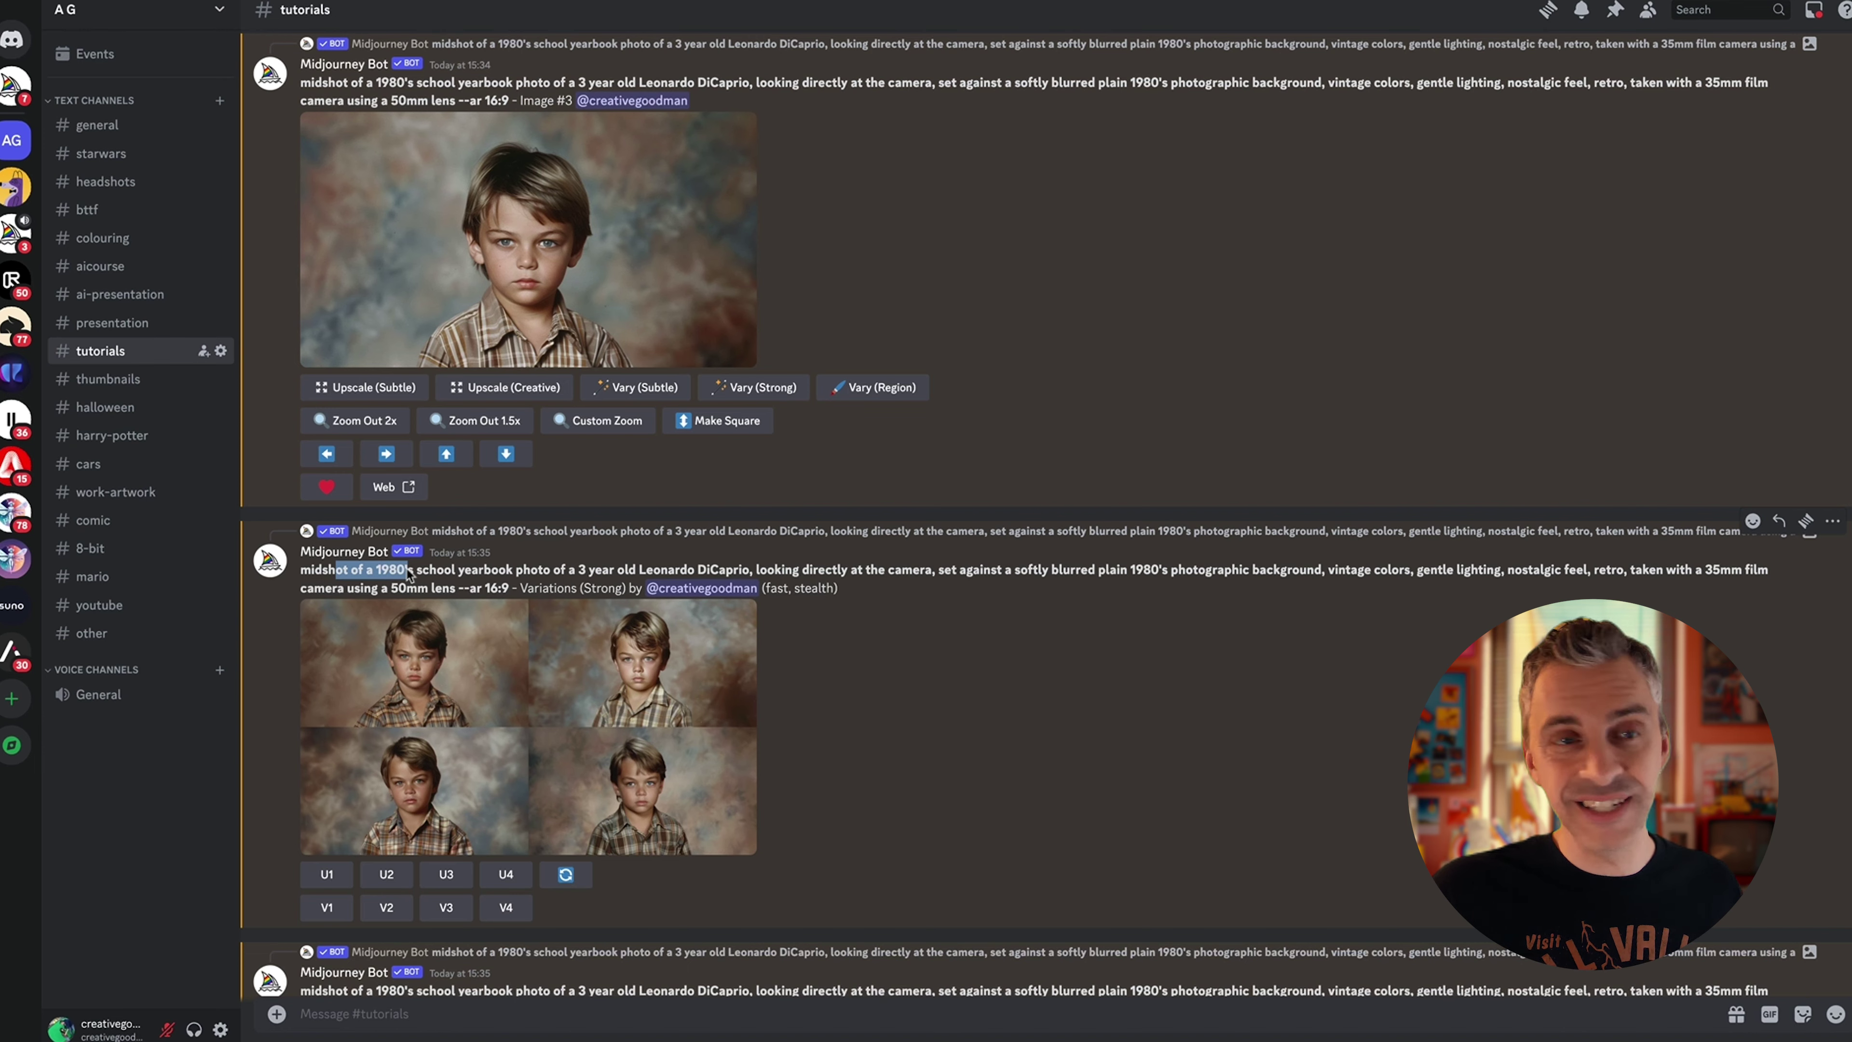
{"action": "scroll", "coordinate": [825, 763], "scroll_direction": "down", "scroll_amount": 5}
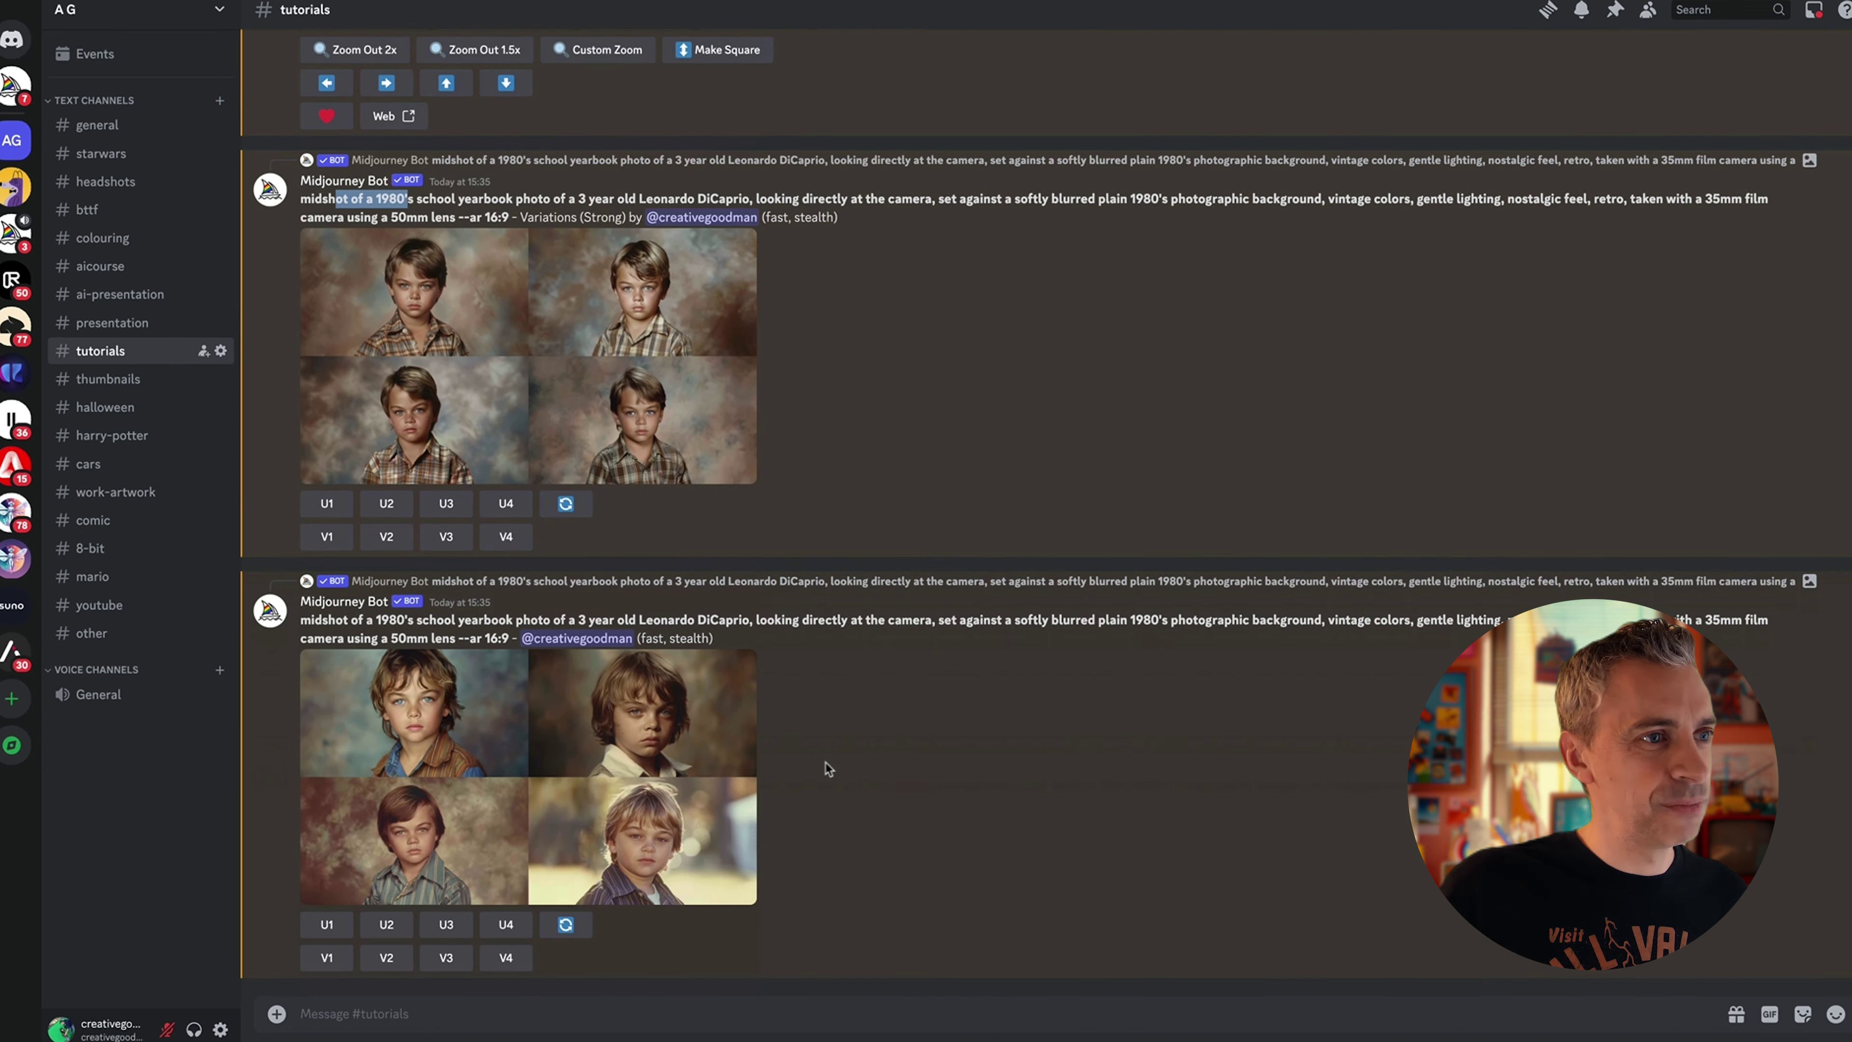
{"action": "left_click", "coordinate": [709, 739]}
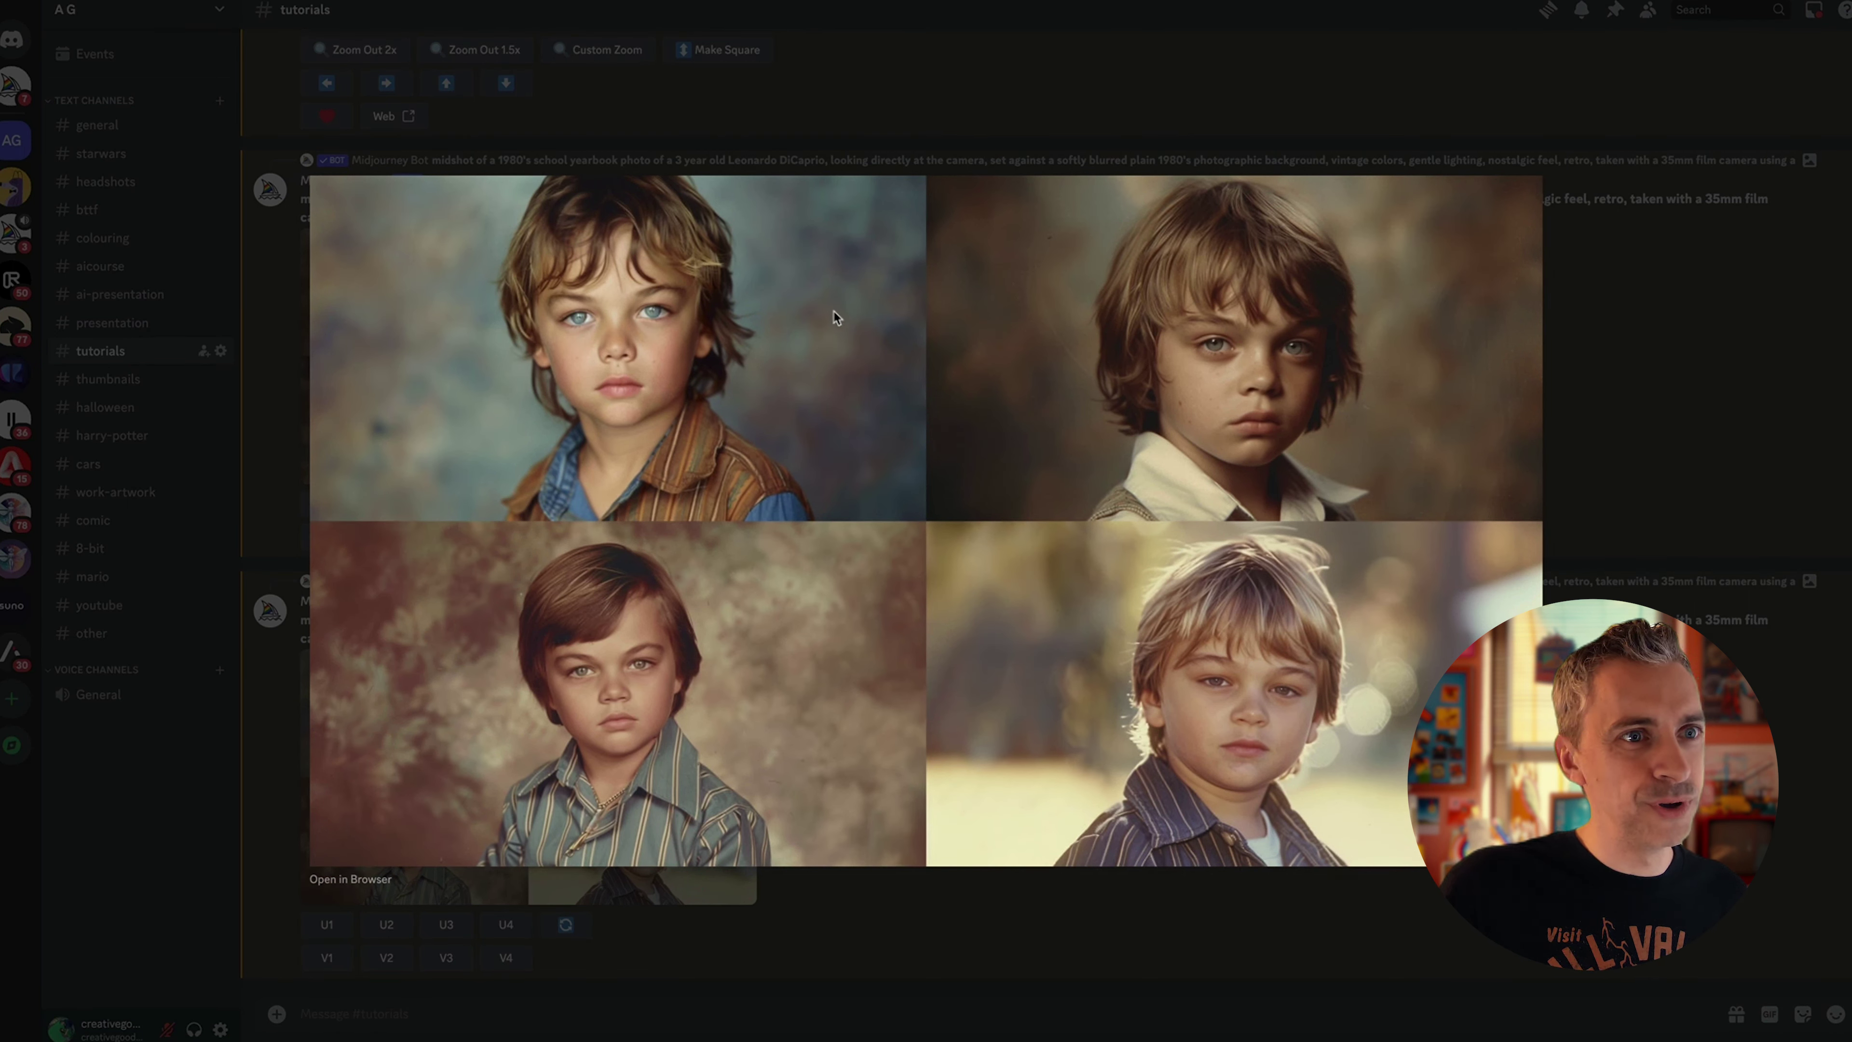
{"action": "left_click", "coordinate": [1575, 429]}
{"action": "scroll", "coordinate": [698, 403], "scroll_direction": "up", "scroll_amount": 5}
{"action": "left_click", "coordinate": [651, 286]}
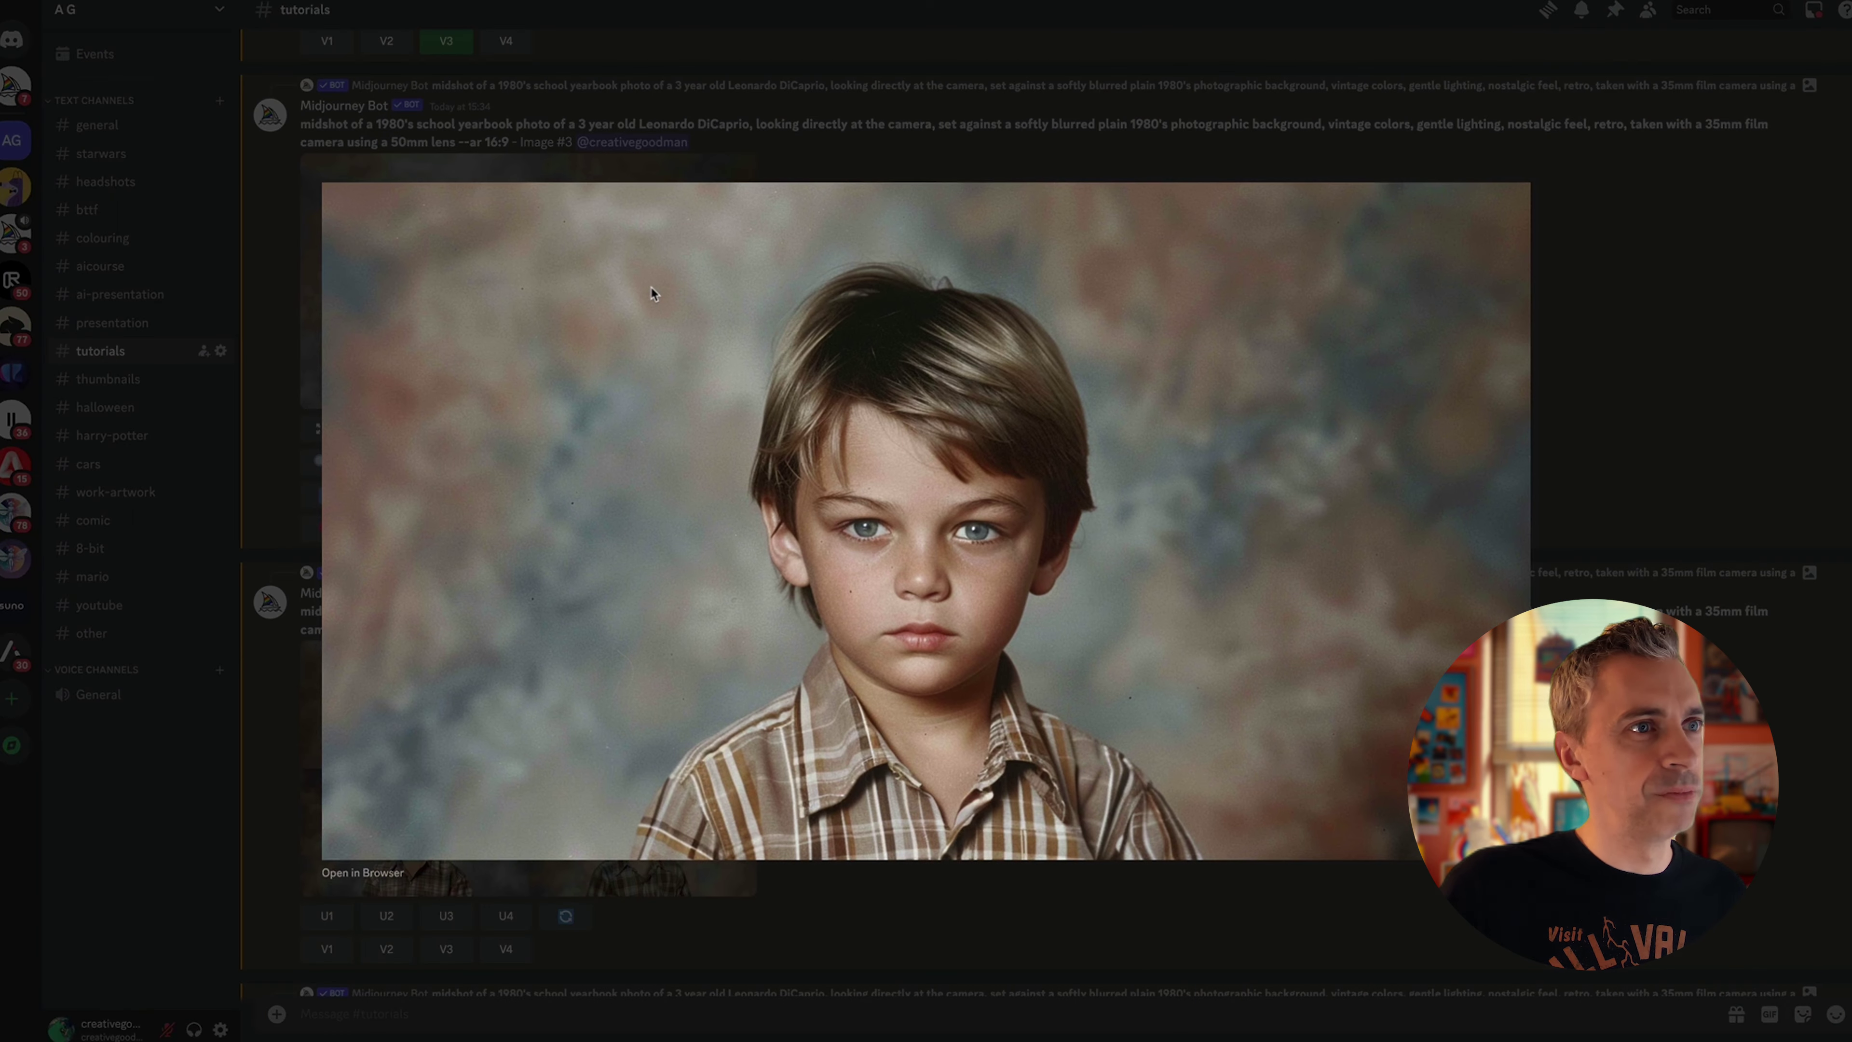
{"action": "left_click", "coordinate": [1486, 295]}
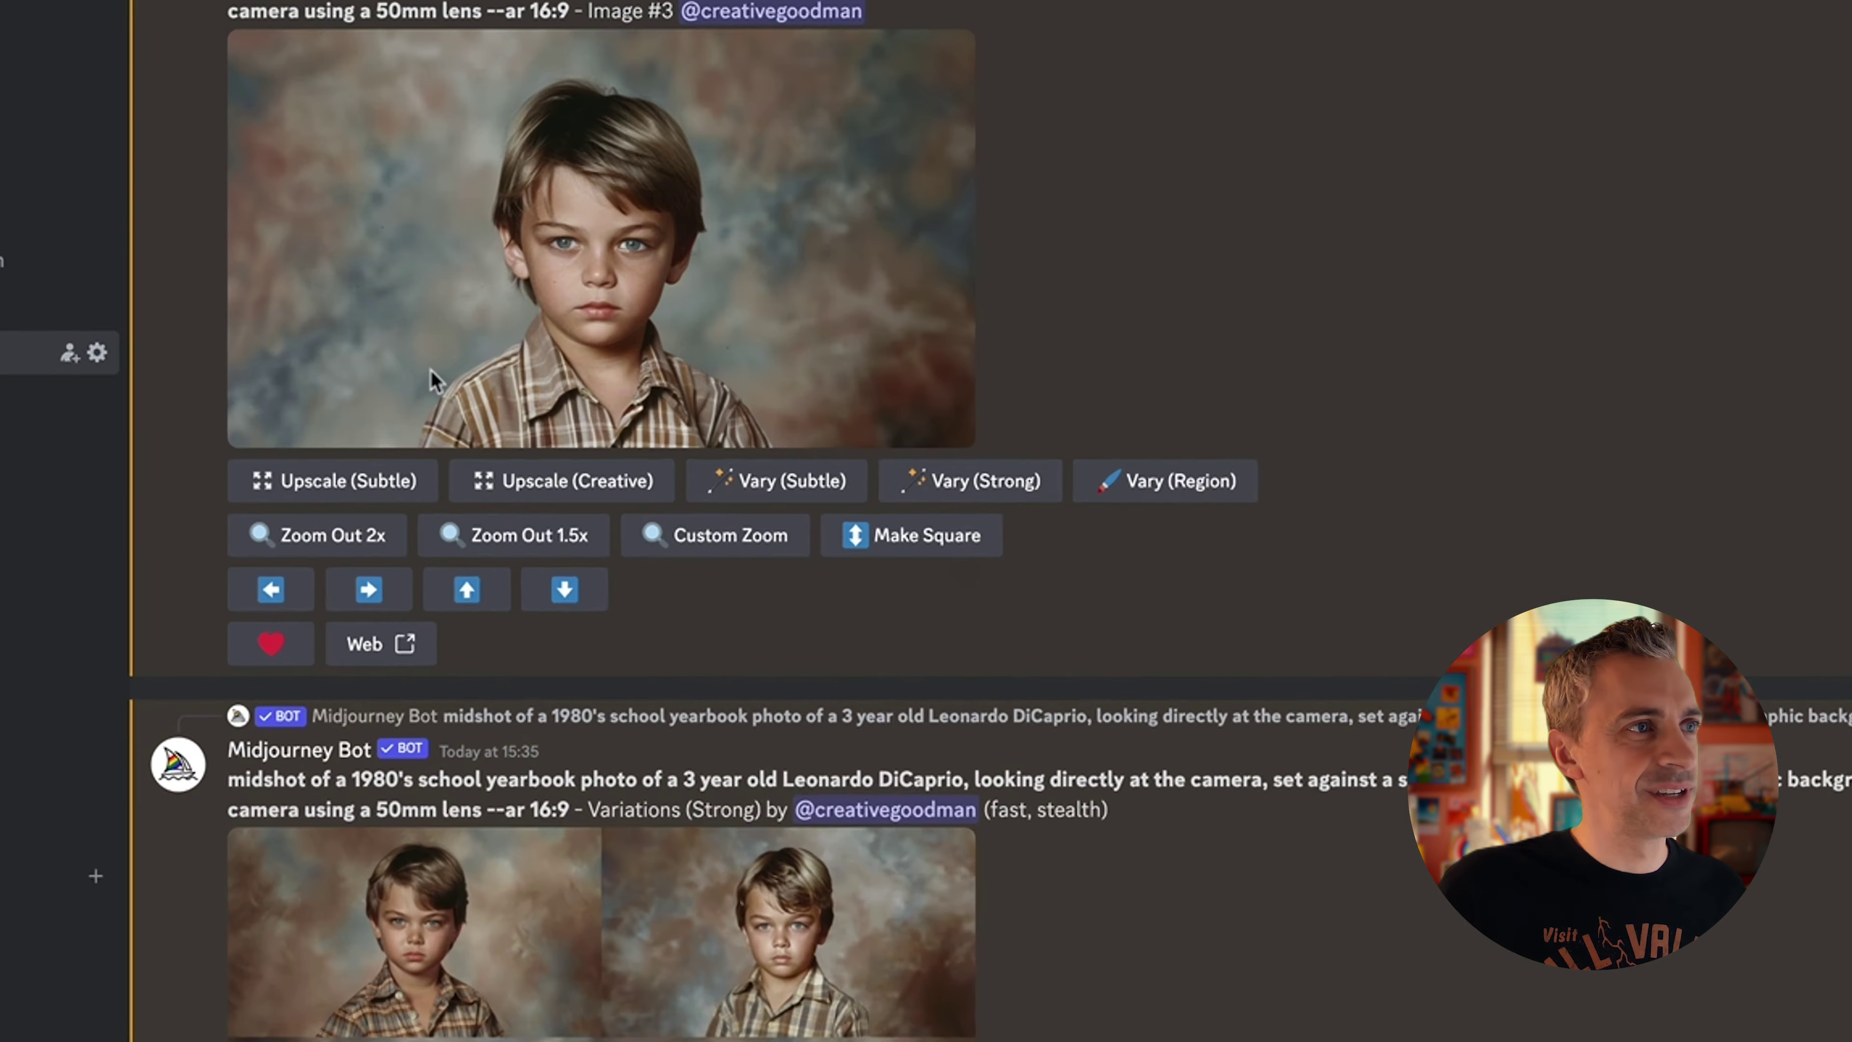
{"action": "left_click", "coordinate": [357, 432]}
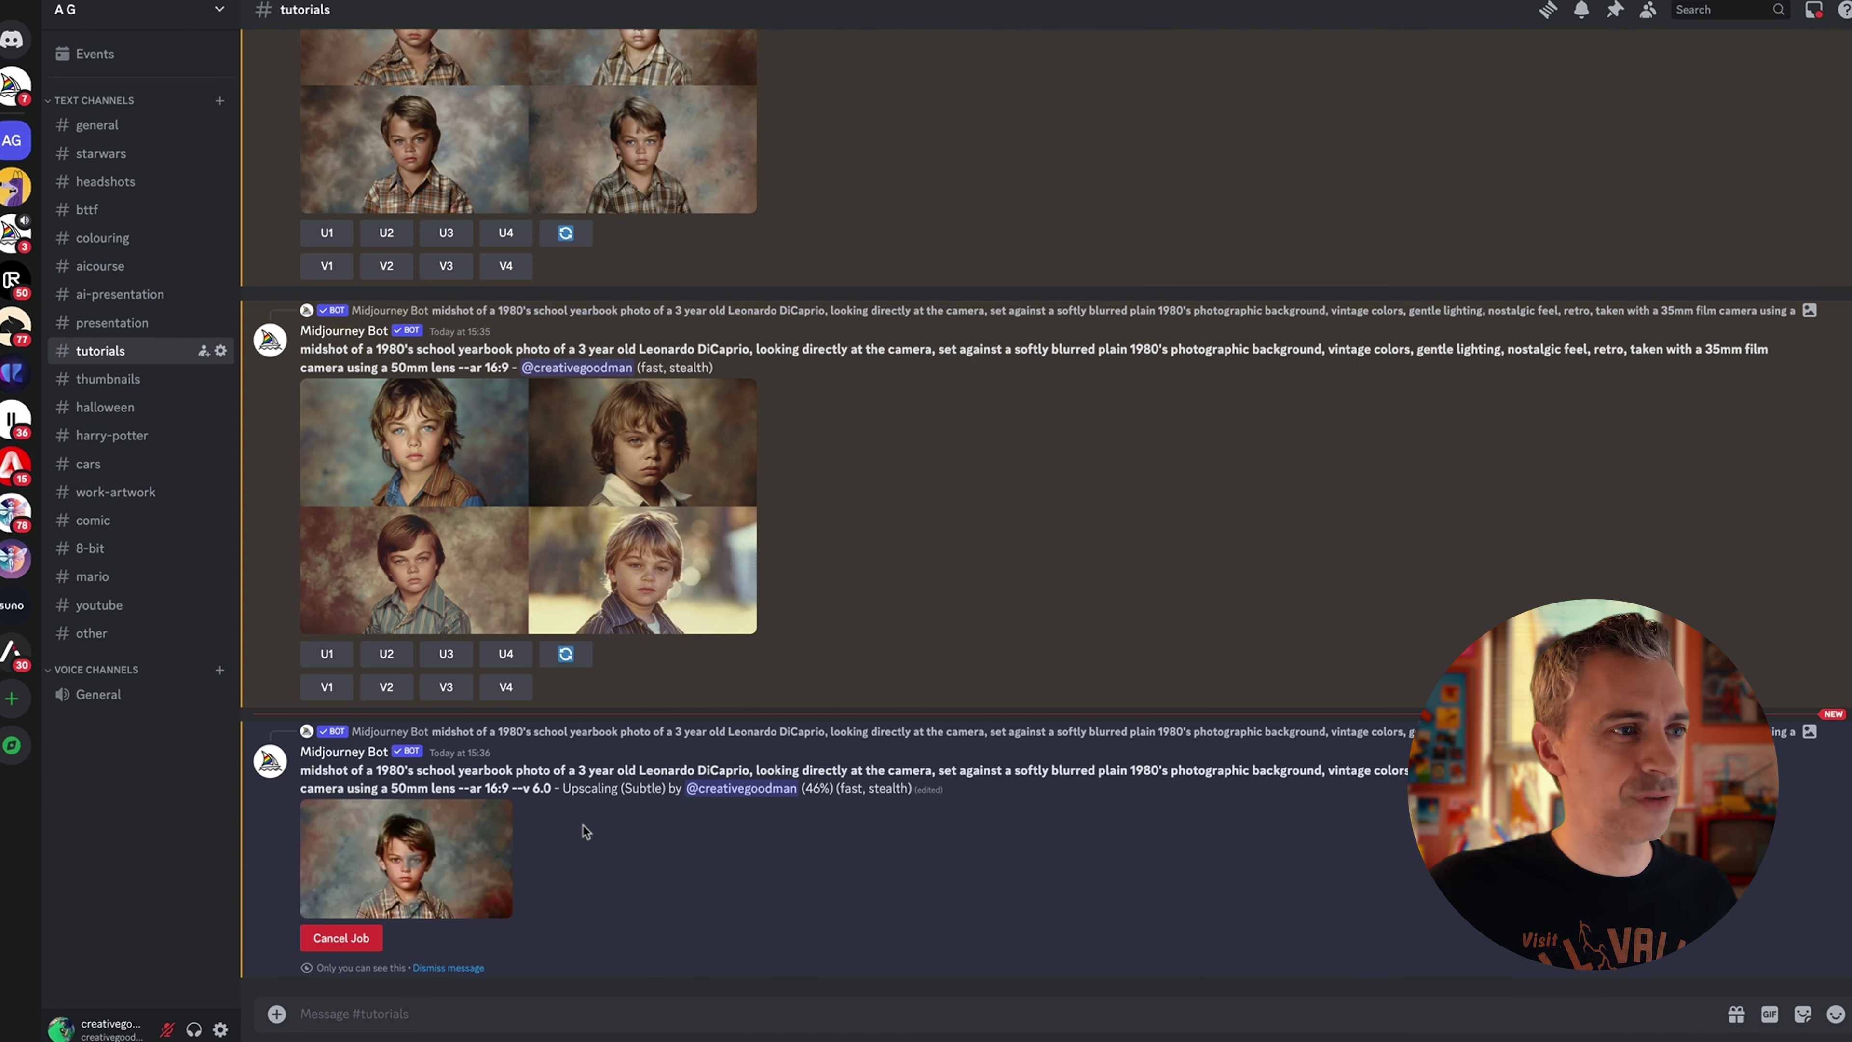
Open the finished subtle upscale in the browser and zoom to full resolution.
{"action": "left_click", "coordinate": [644, 727]}
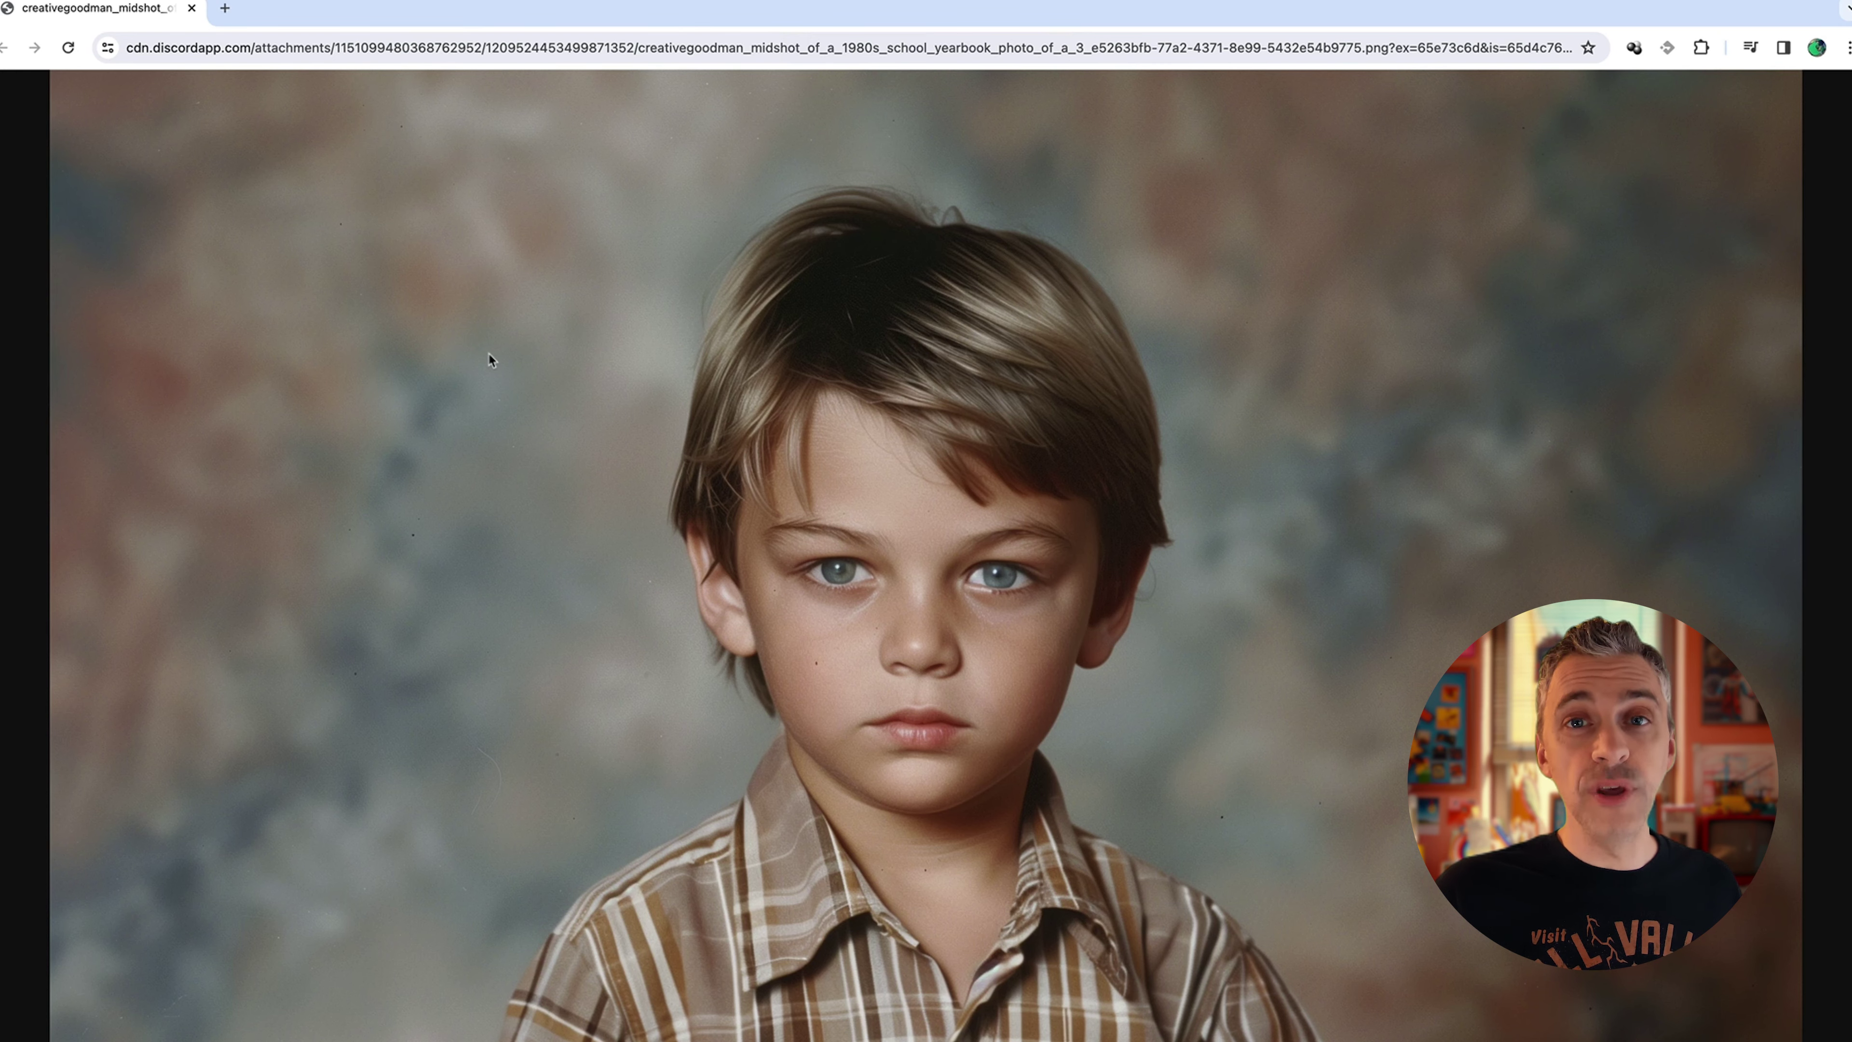
{"action": "left_click", "coordinate": [490, 354]}
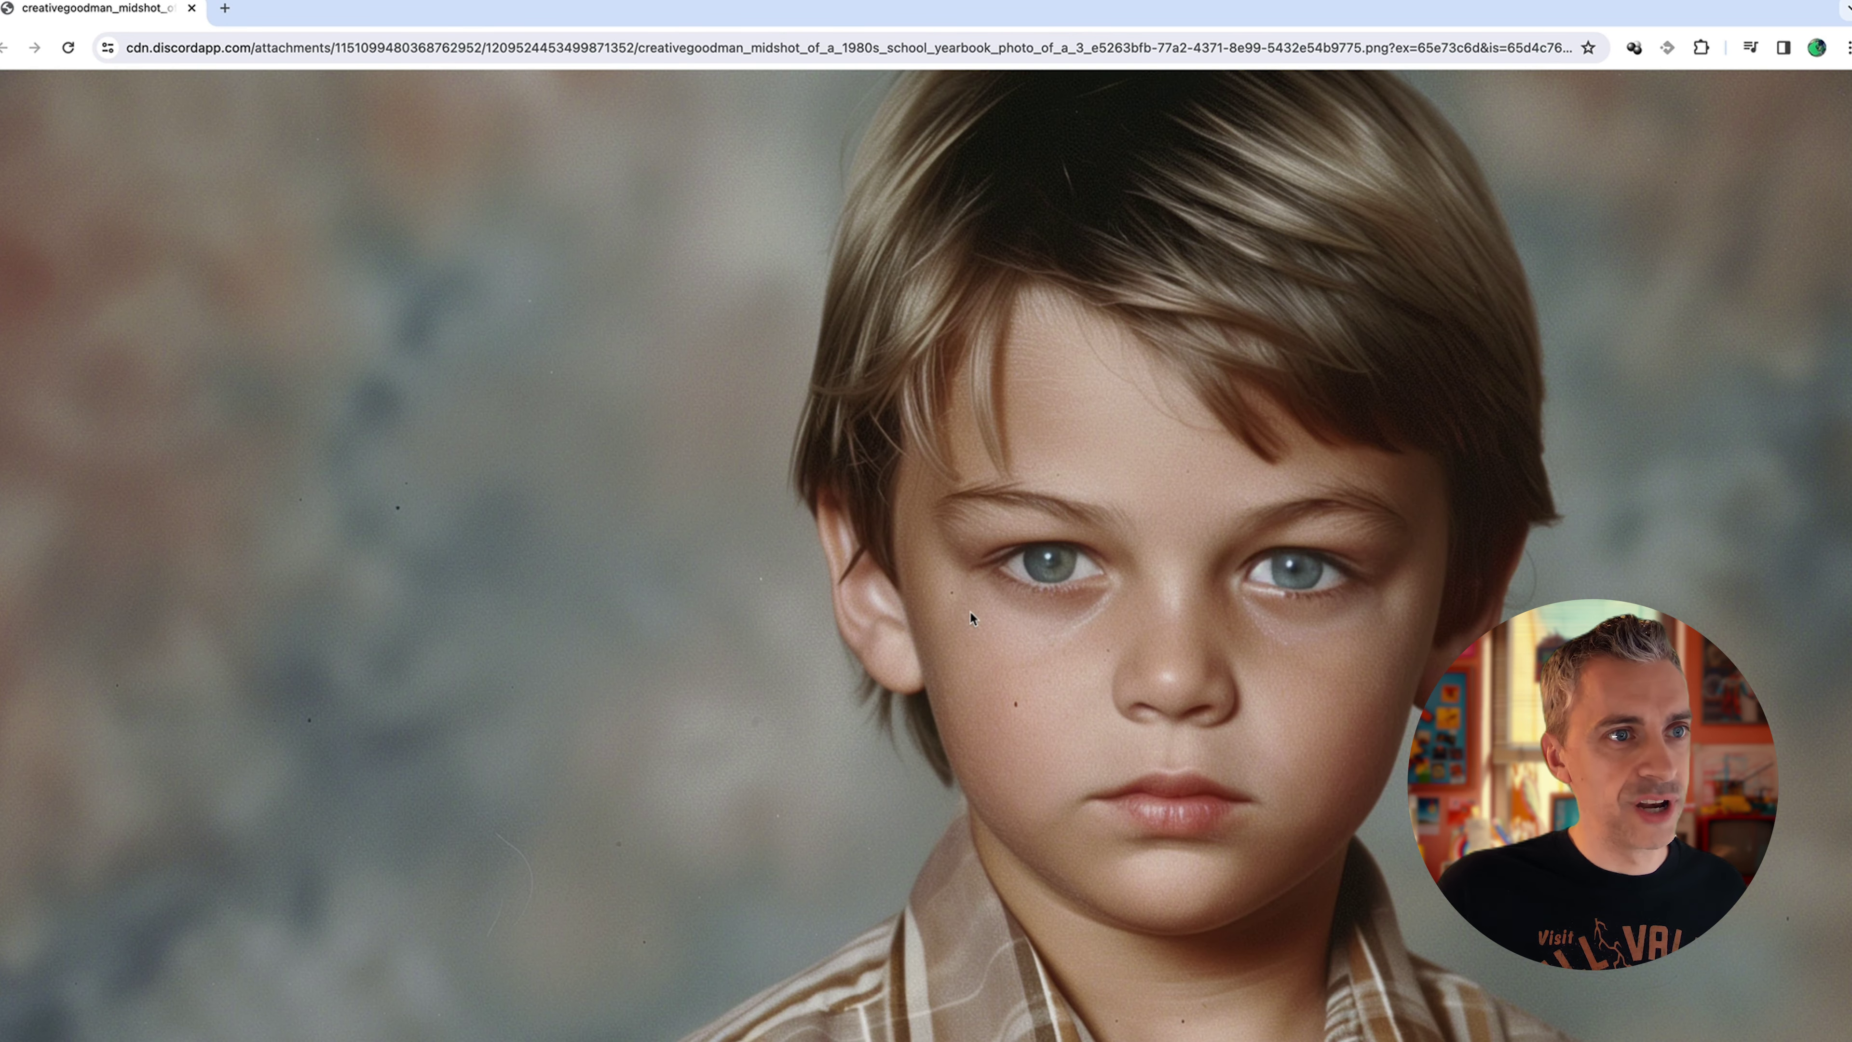
{"action": "scroll", "coordinate": [970, 609], "scroll_direction": "down", "scroll_amount": 2}
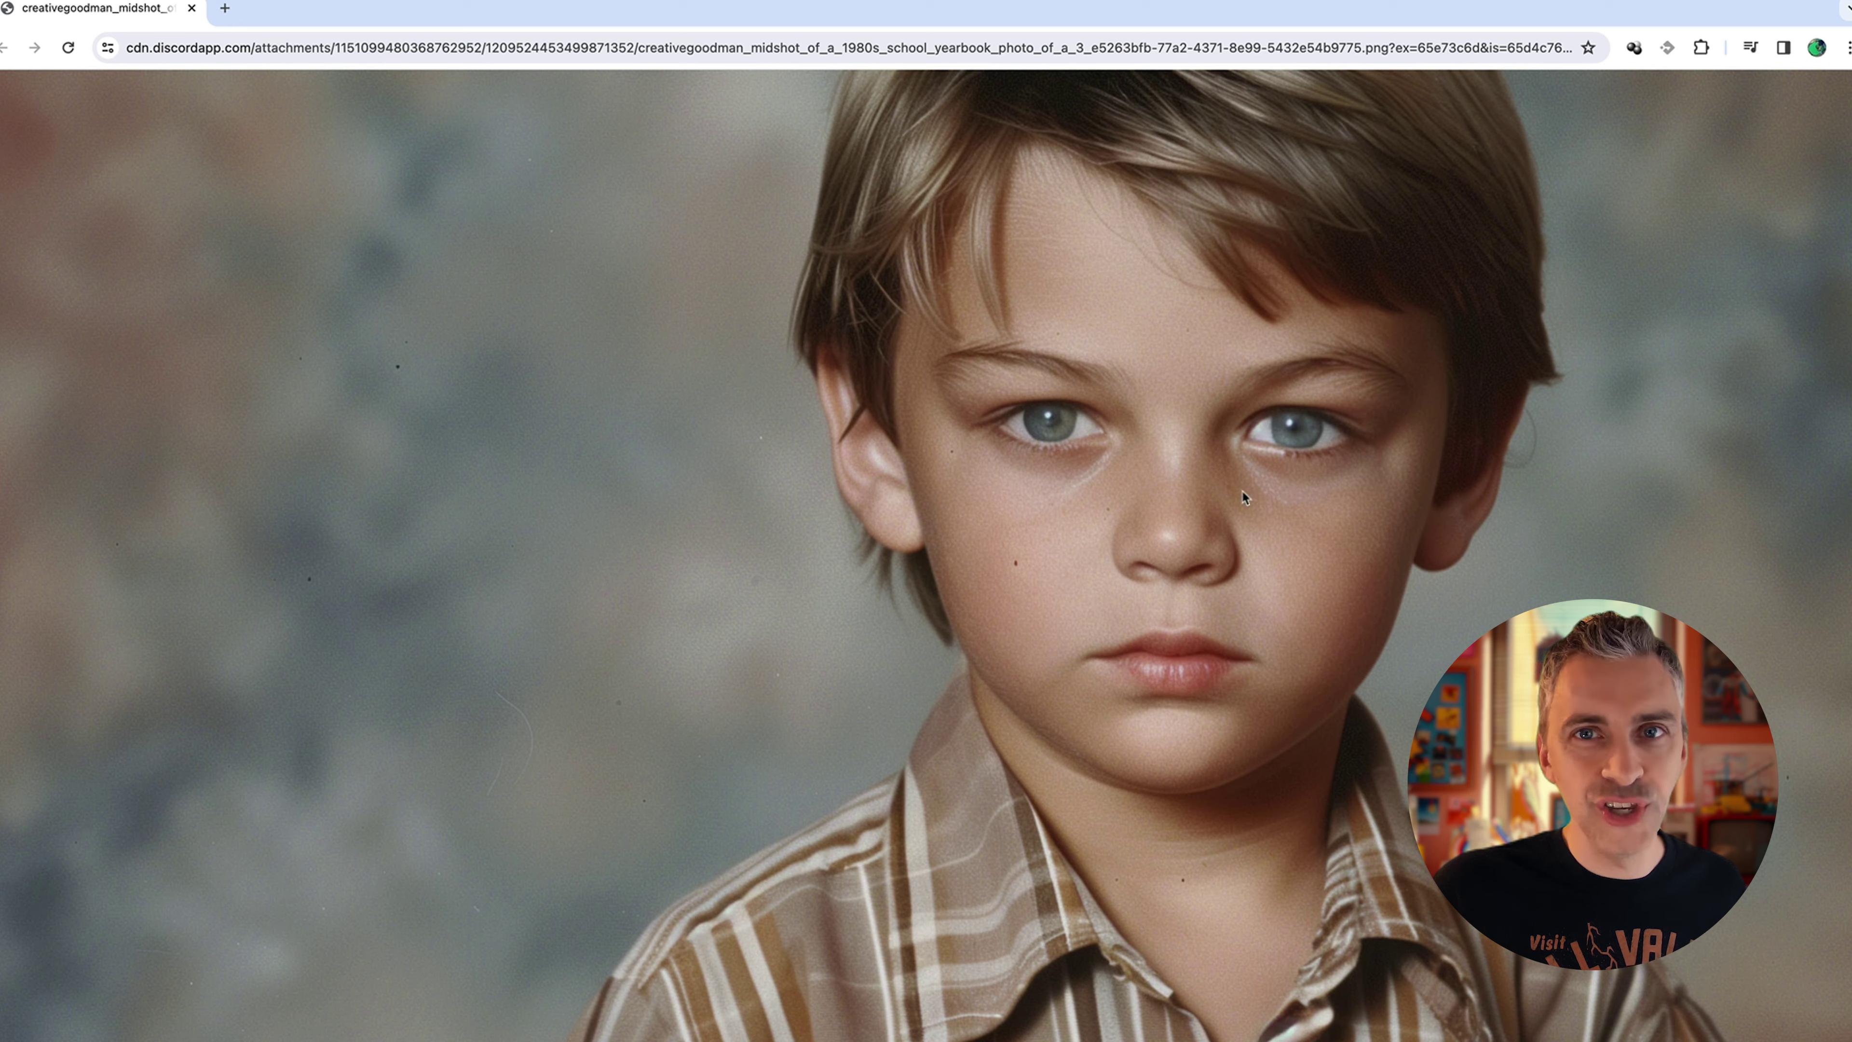